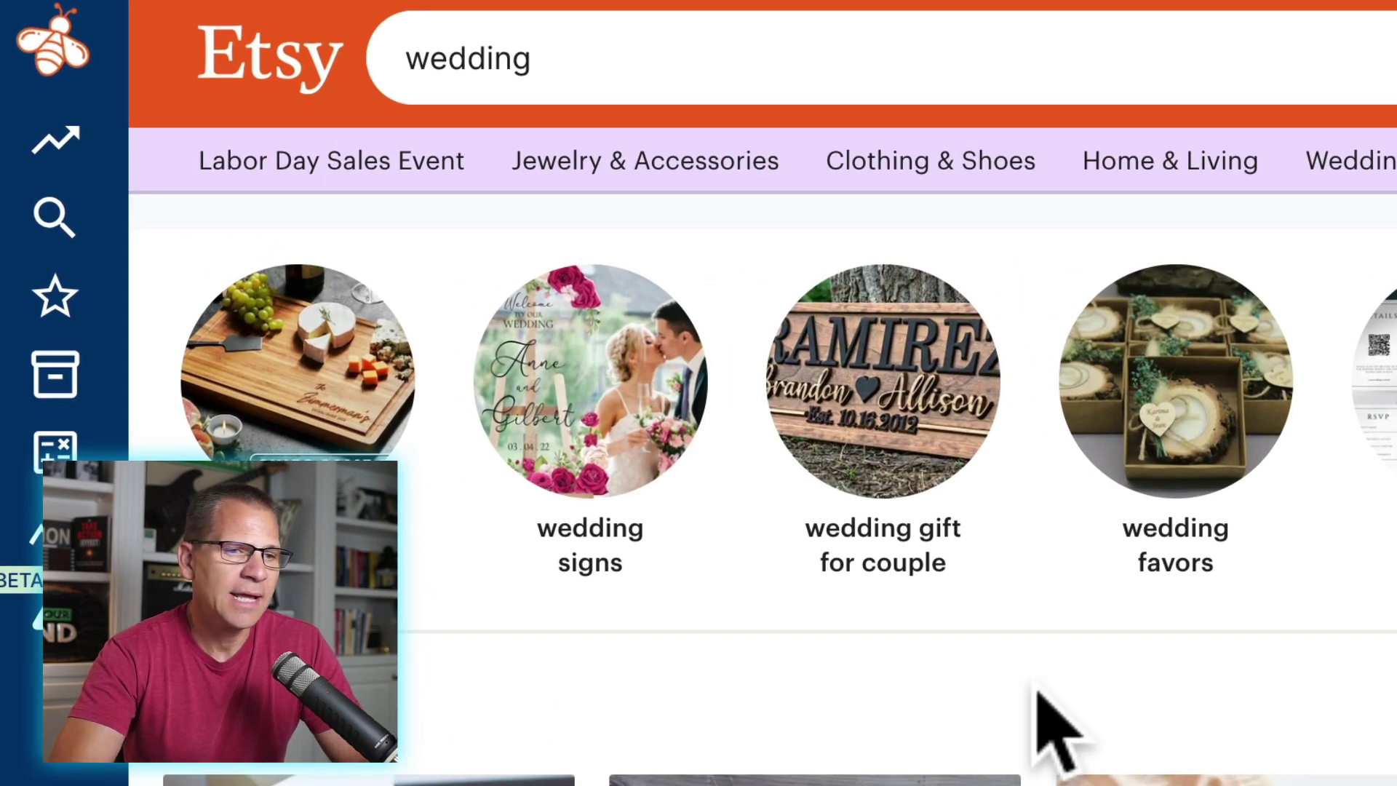
Open All Filters on the wedding results and scroll down to the Price and Occasion sections
scroll(1040, 691, down, 2)
scroll(1040, 692, down, 3)
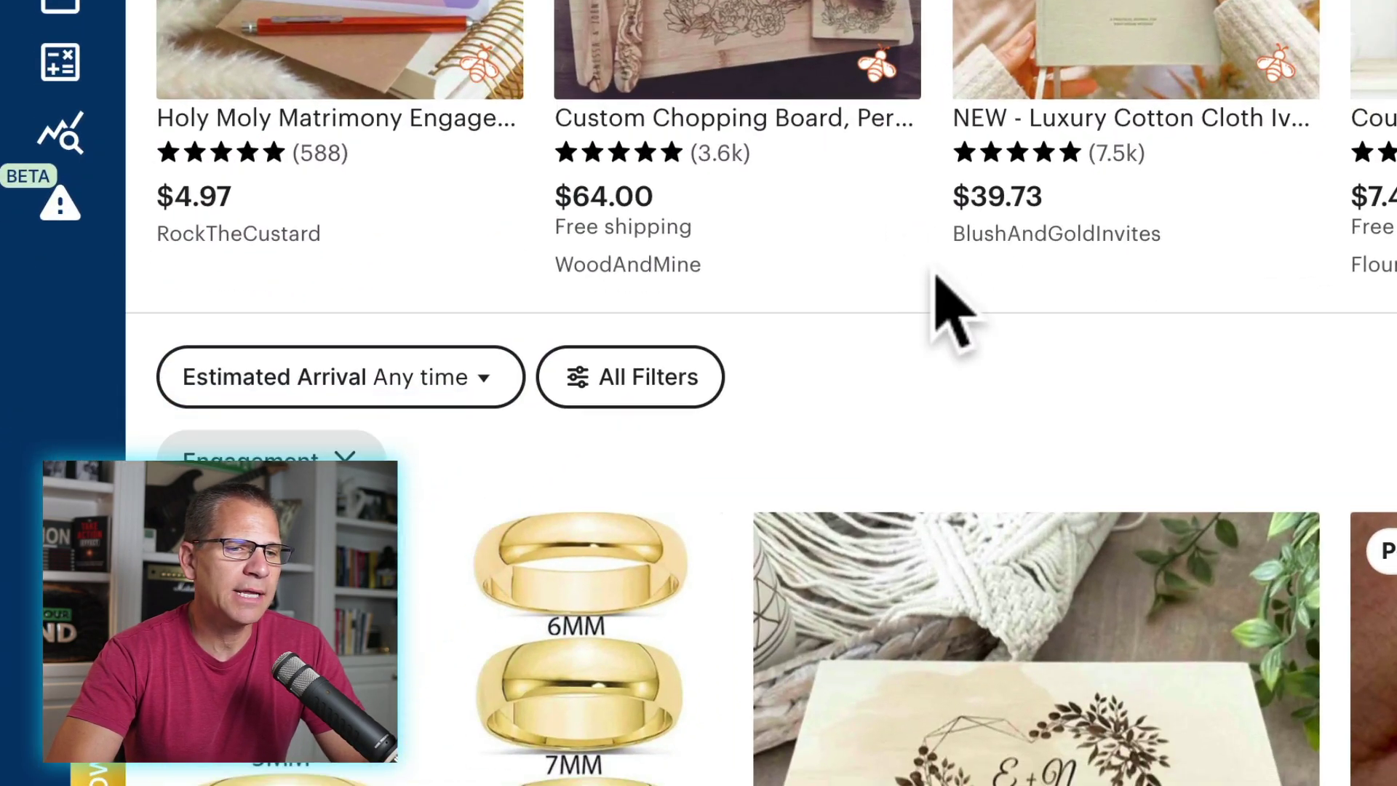
click(667, 399)
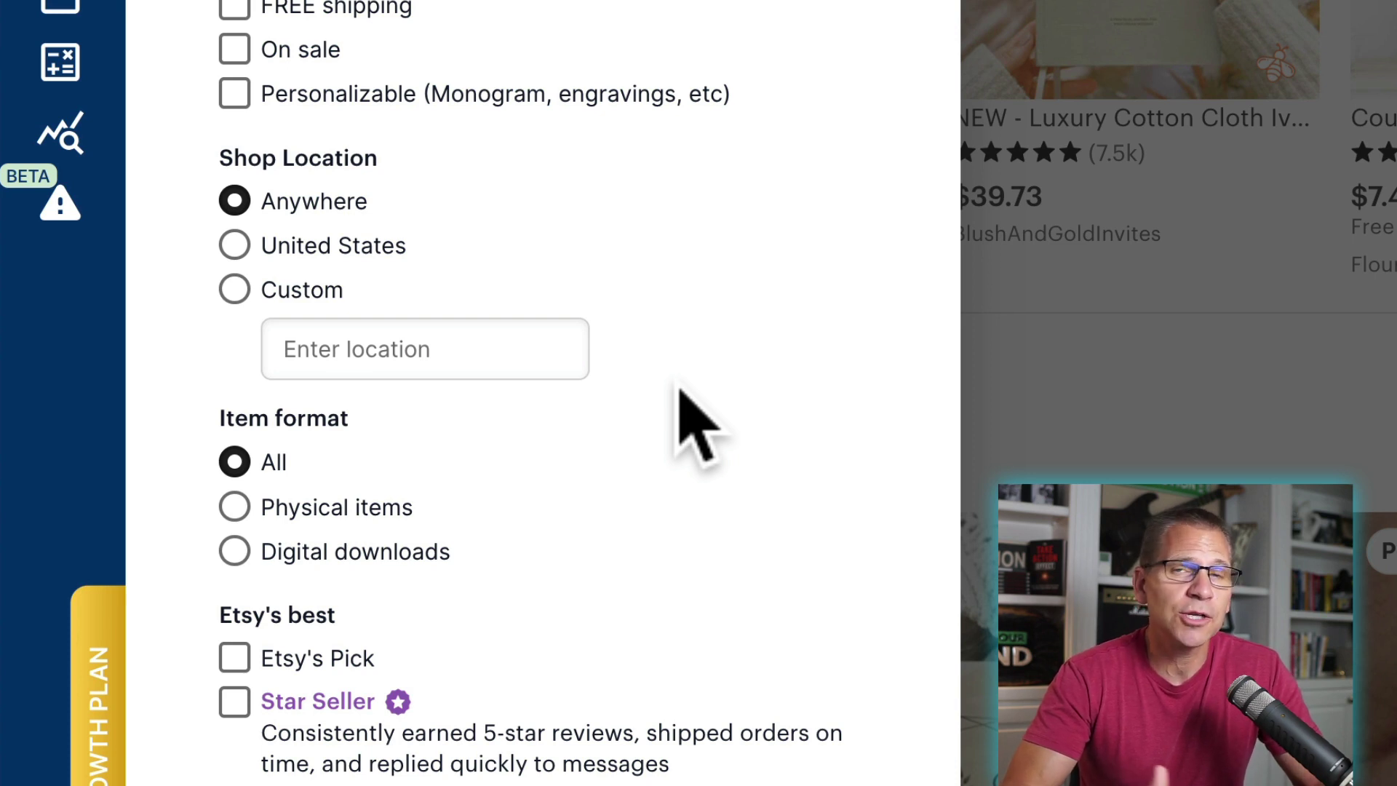
scroll(679, 391, down, 9)
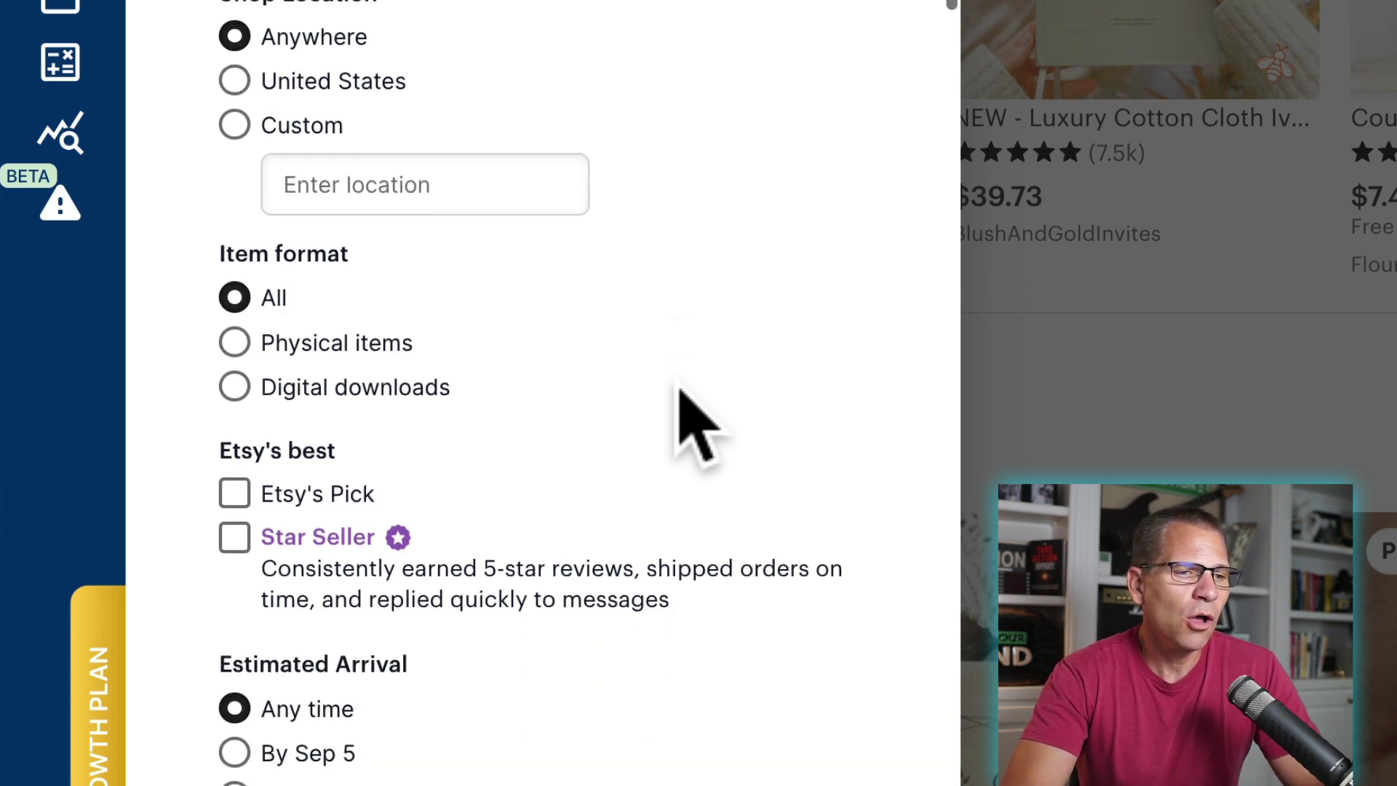
scroll(679, 391, down, 10)
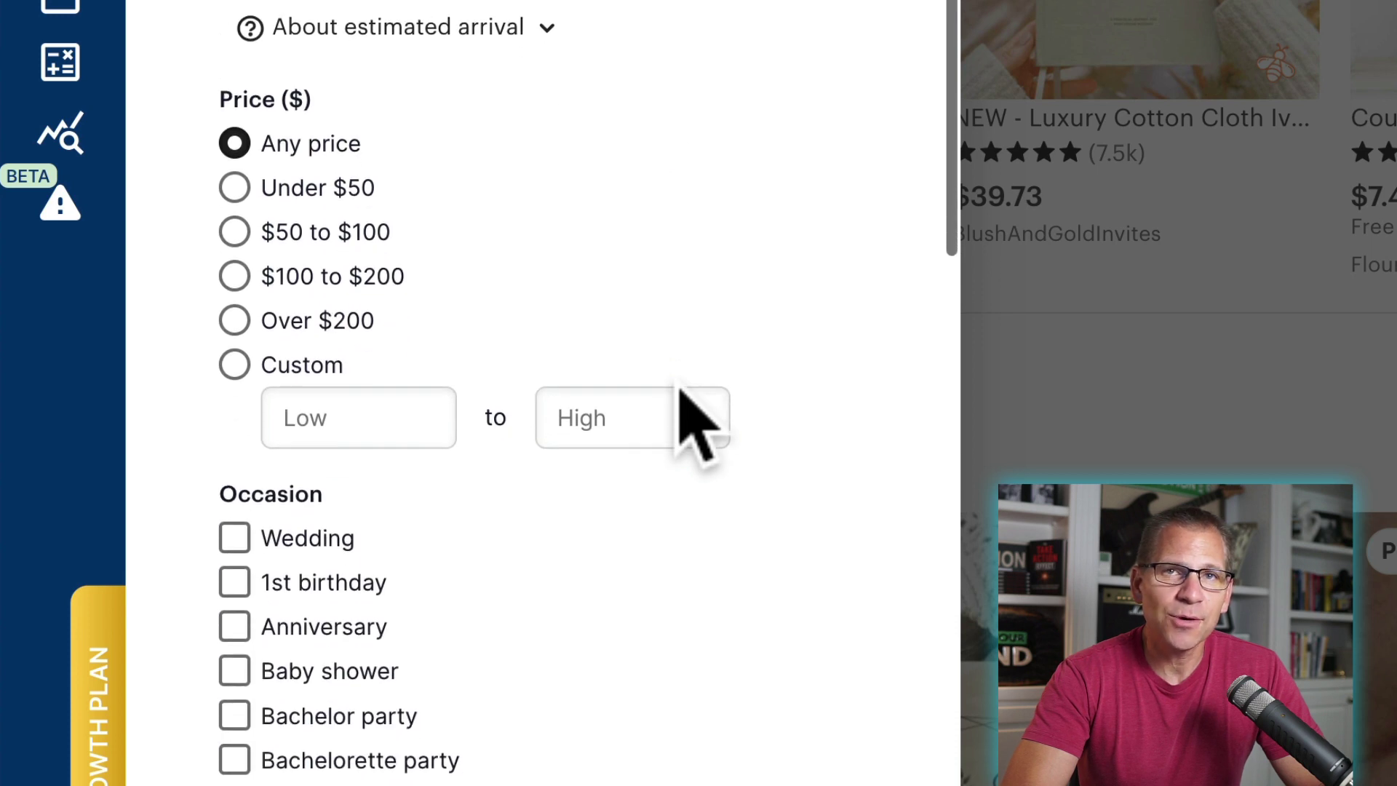
scroll(680, 390, down, 4)
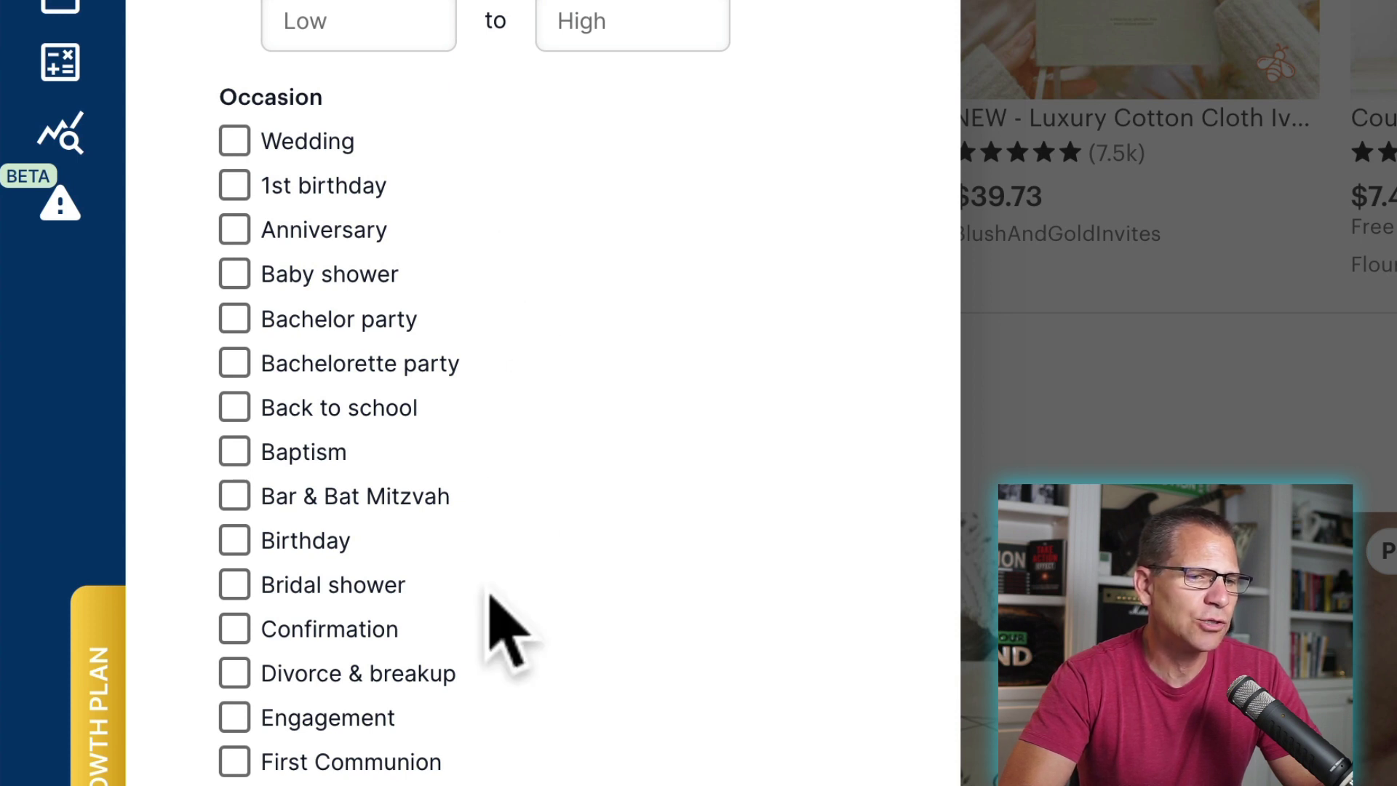
Apply the Bridal shower occasion filter to the wedding results, leaving 156,897 listings
click(236, 586)
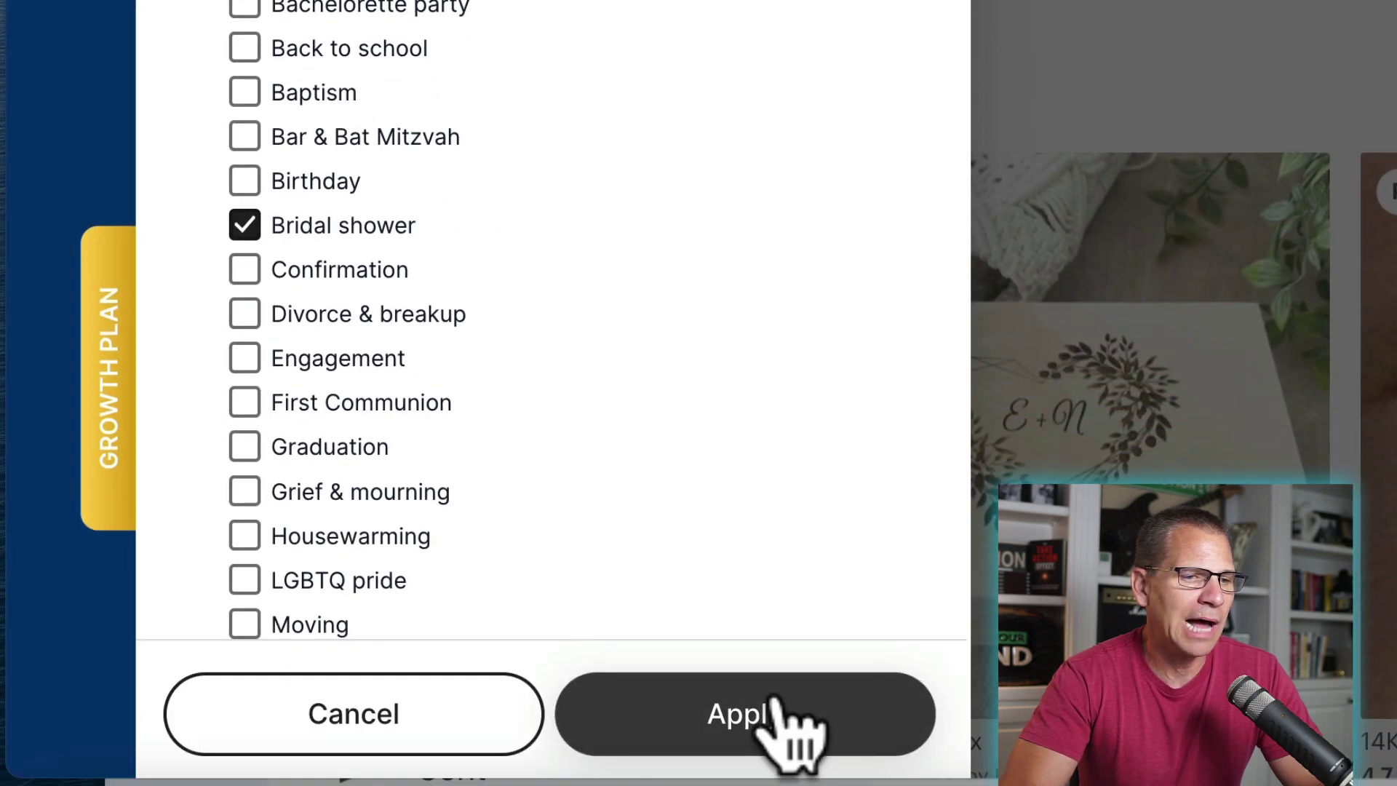
click(773, 704)
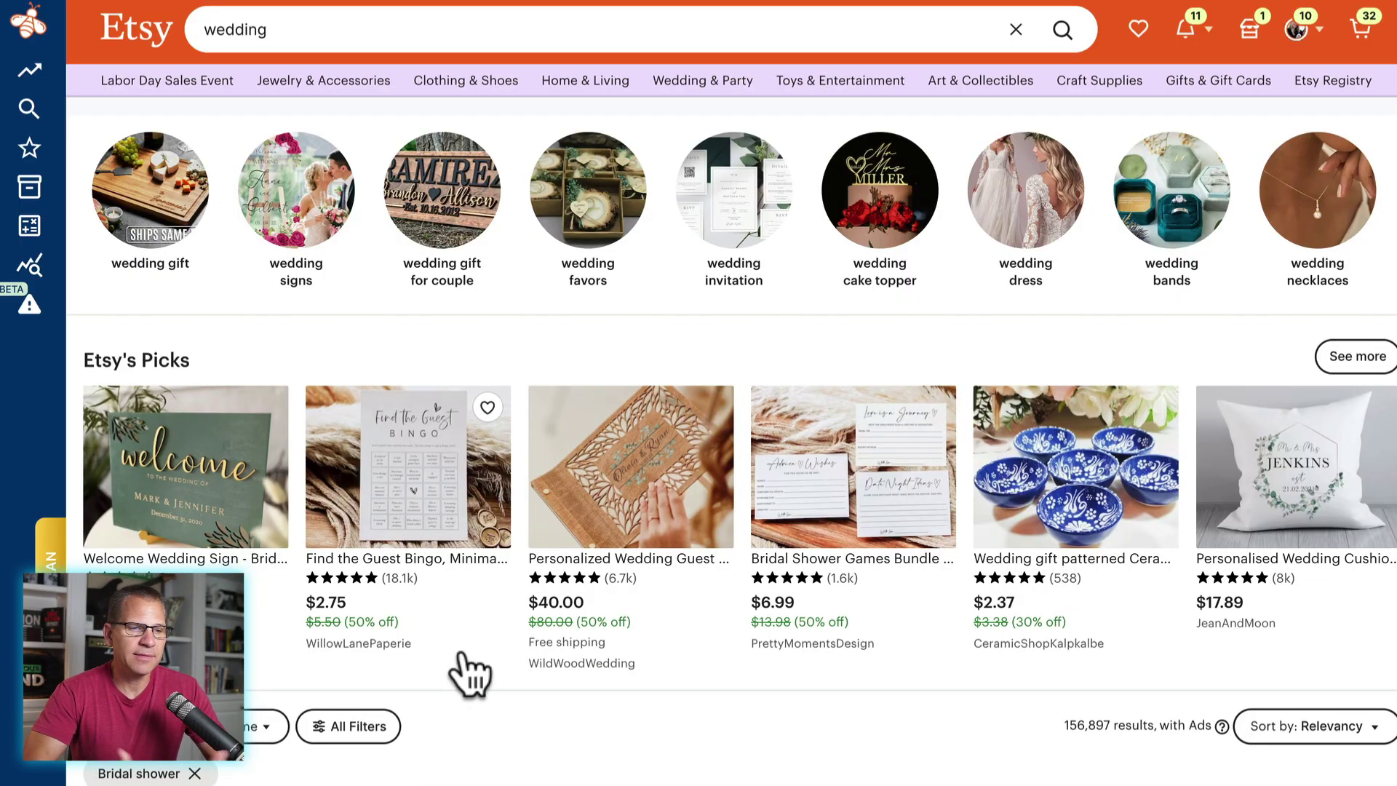
scroll(490, 614, down, 7)
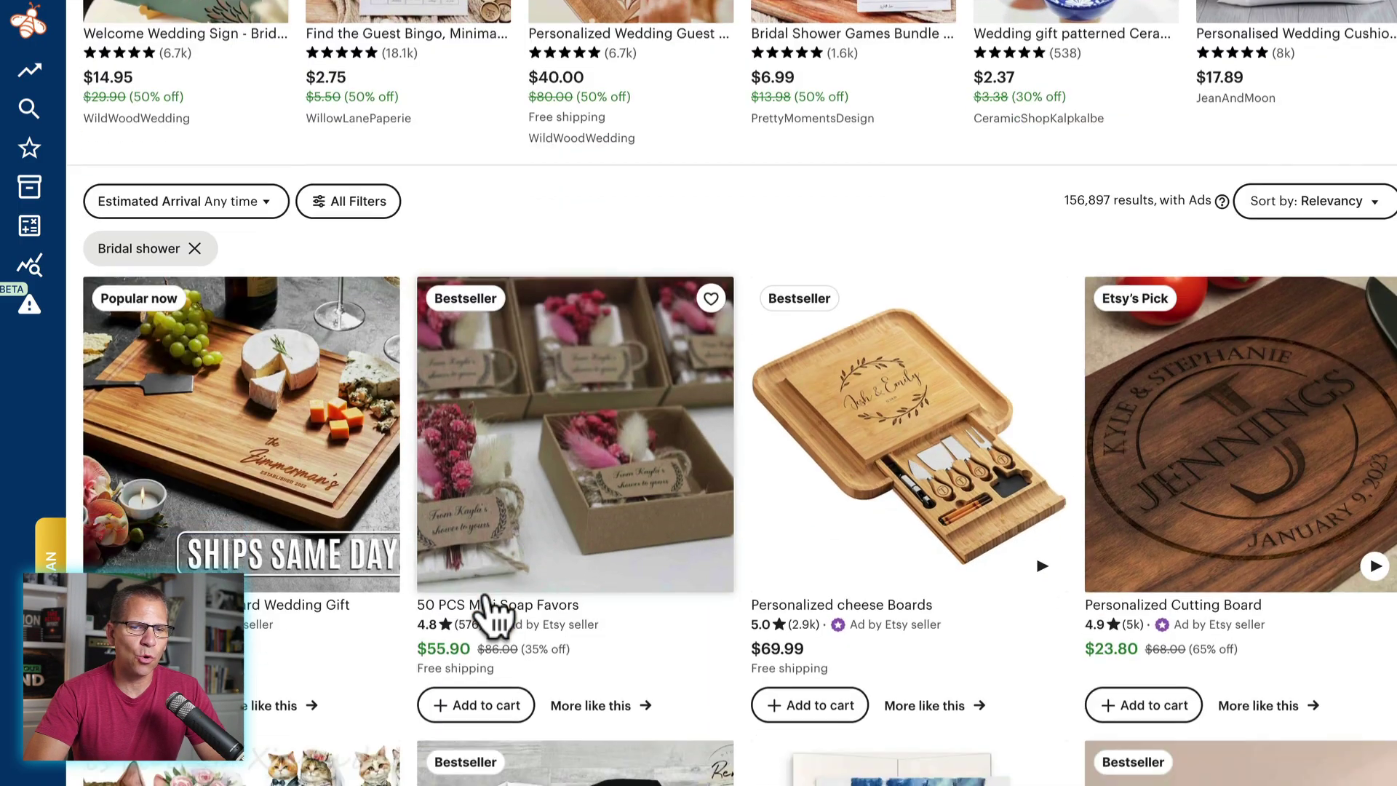
scroll(491, 615, down, 10)
scroll(493, 615, up, 15)
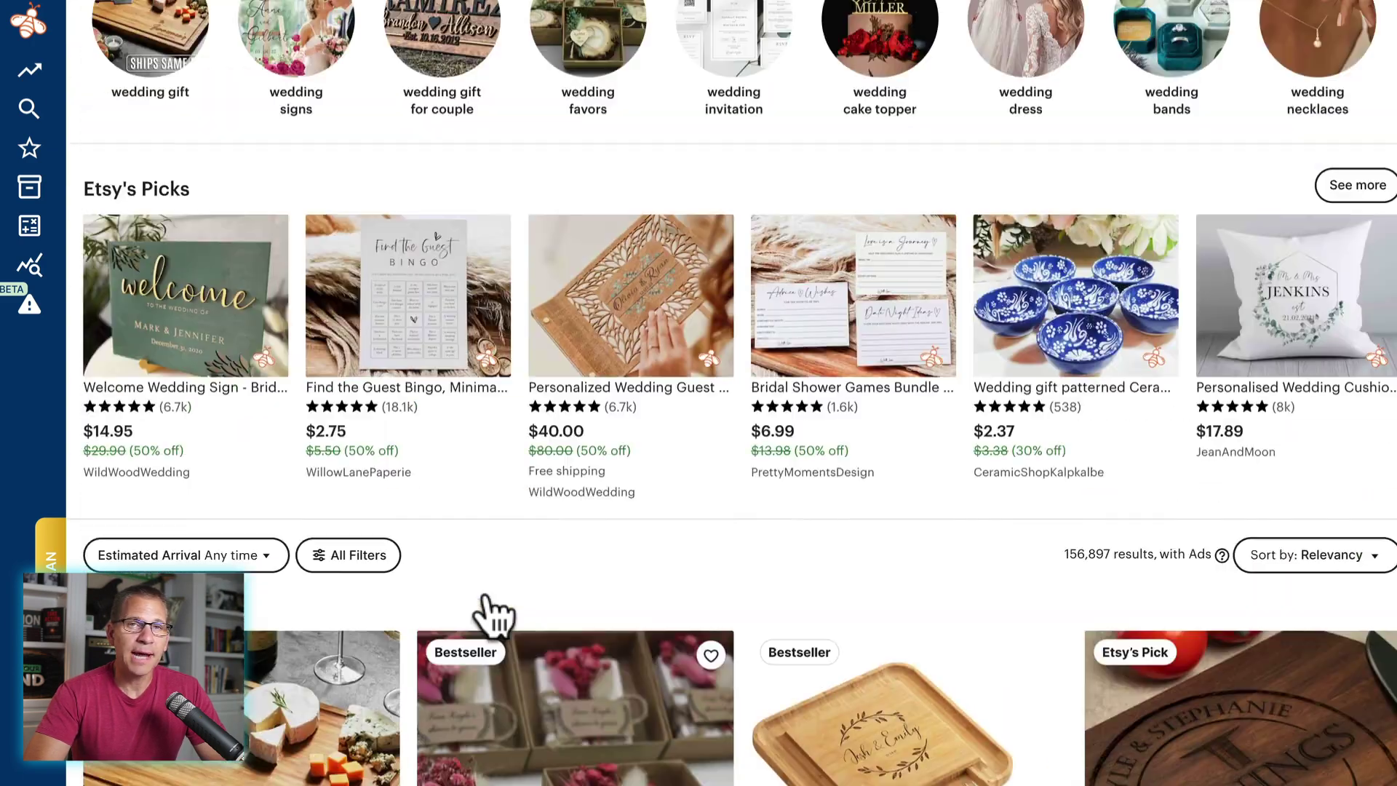
scroll(486, 597, up, 2)
mouse_move(24, 75)
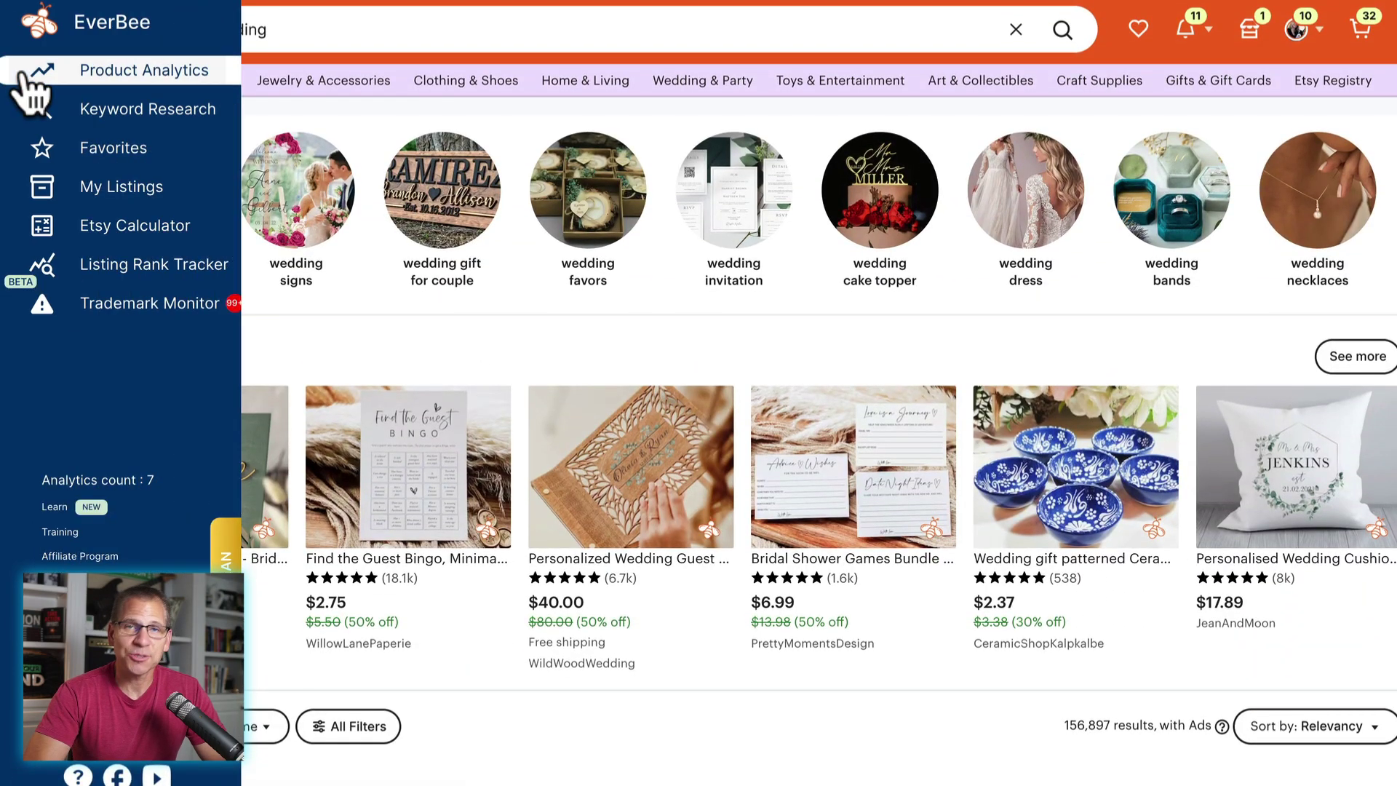
Open EverBee Product Analytics for the Bridal shower listings and sort by total sales, highest first (18,084)
click(79, 70)
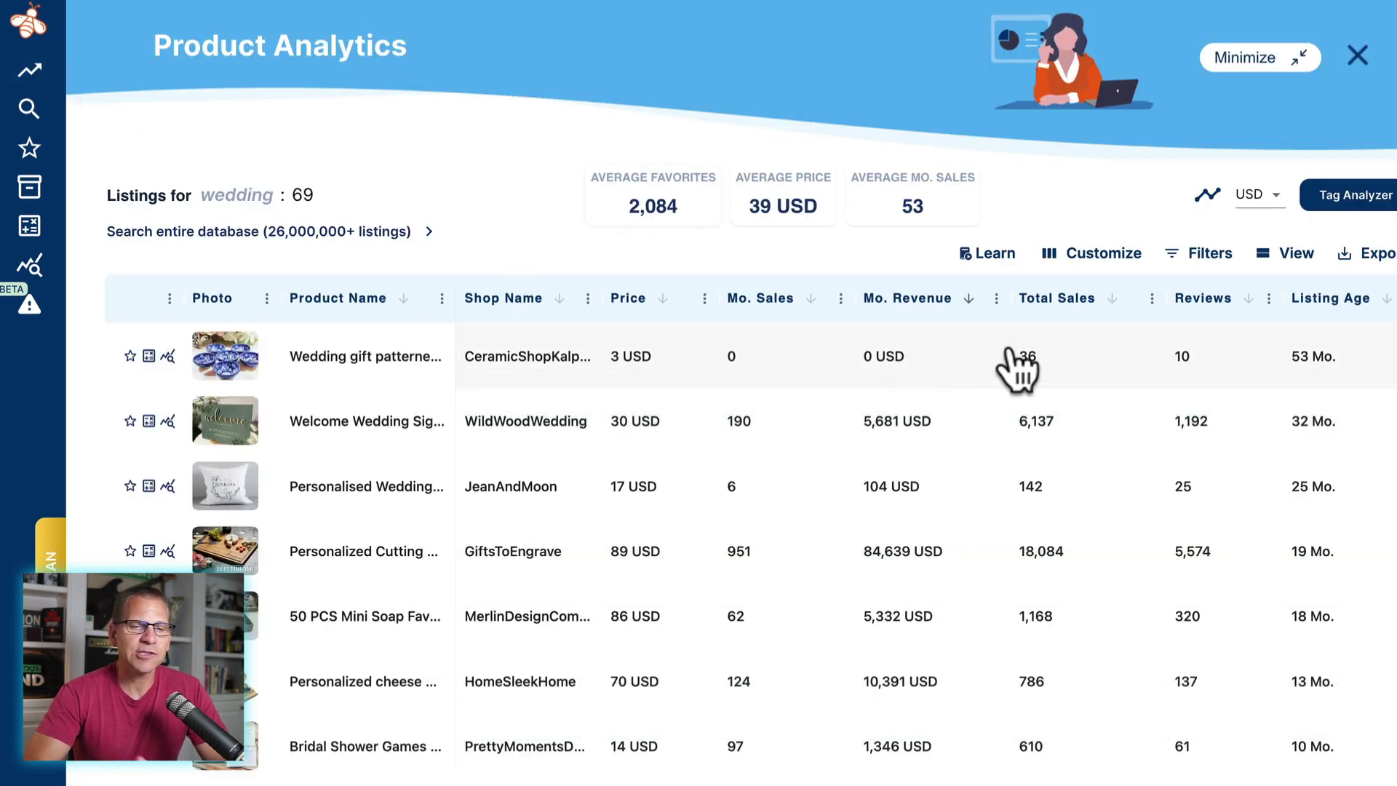
click(1101, 305)
click(1108, 320)
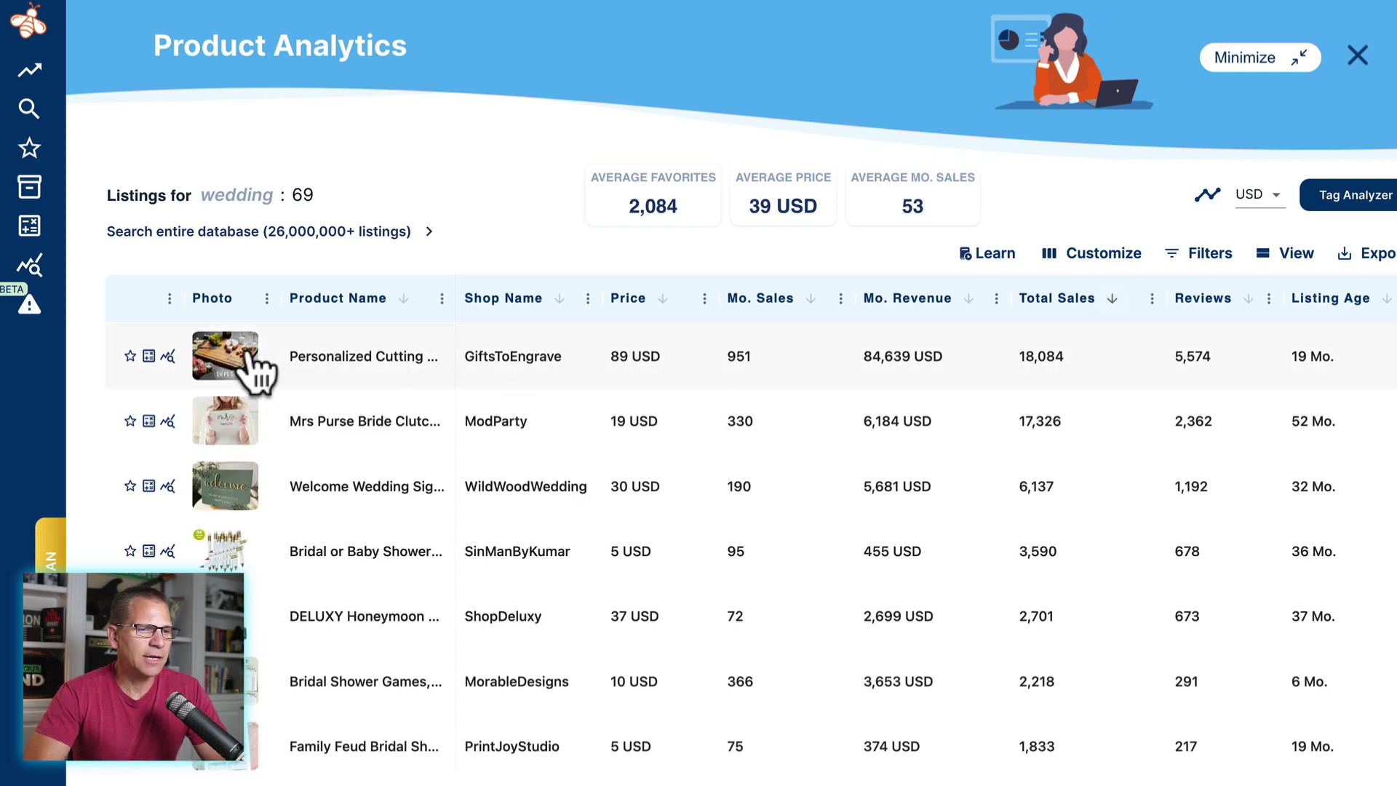
mouse_move(248, 352)
mouse_move(233, 413)
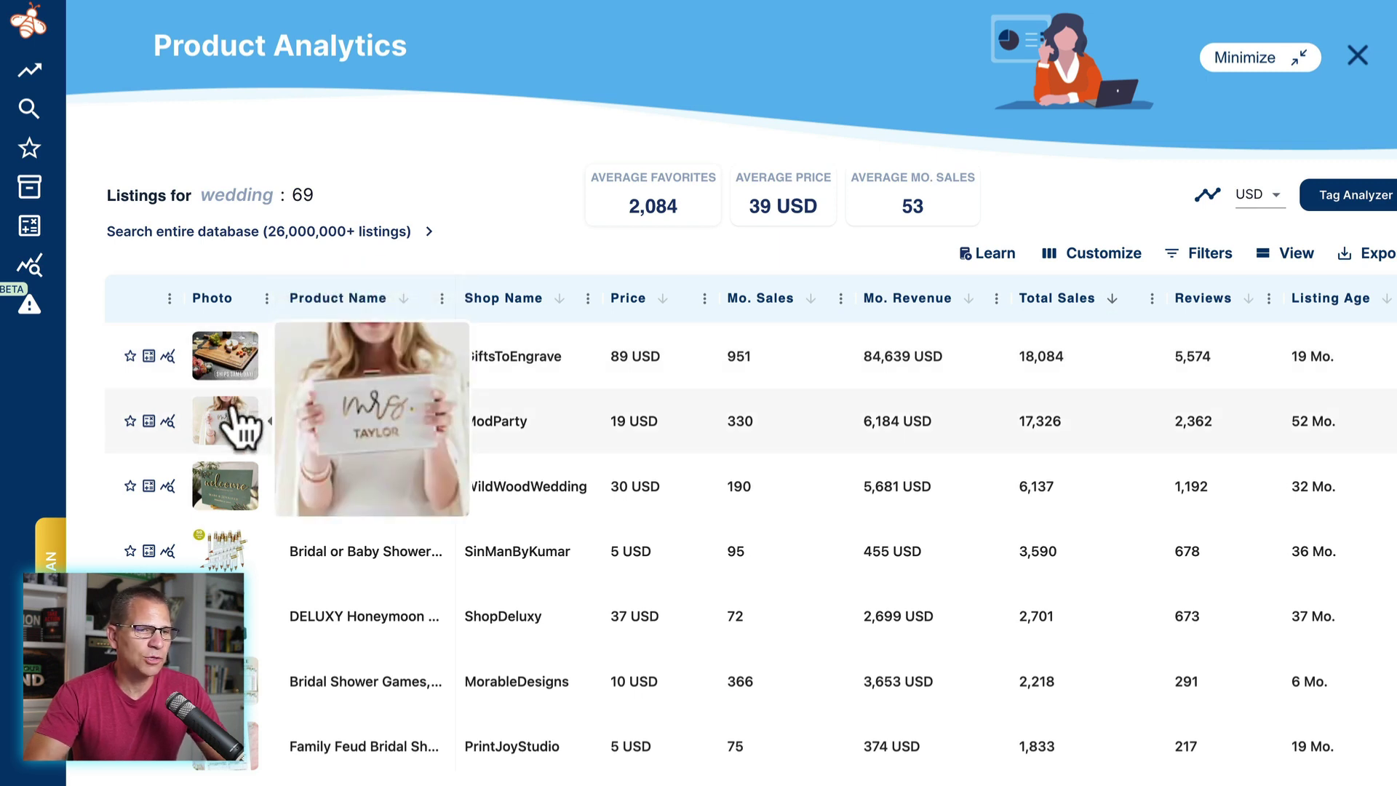
mouse_move(216, 489)
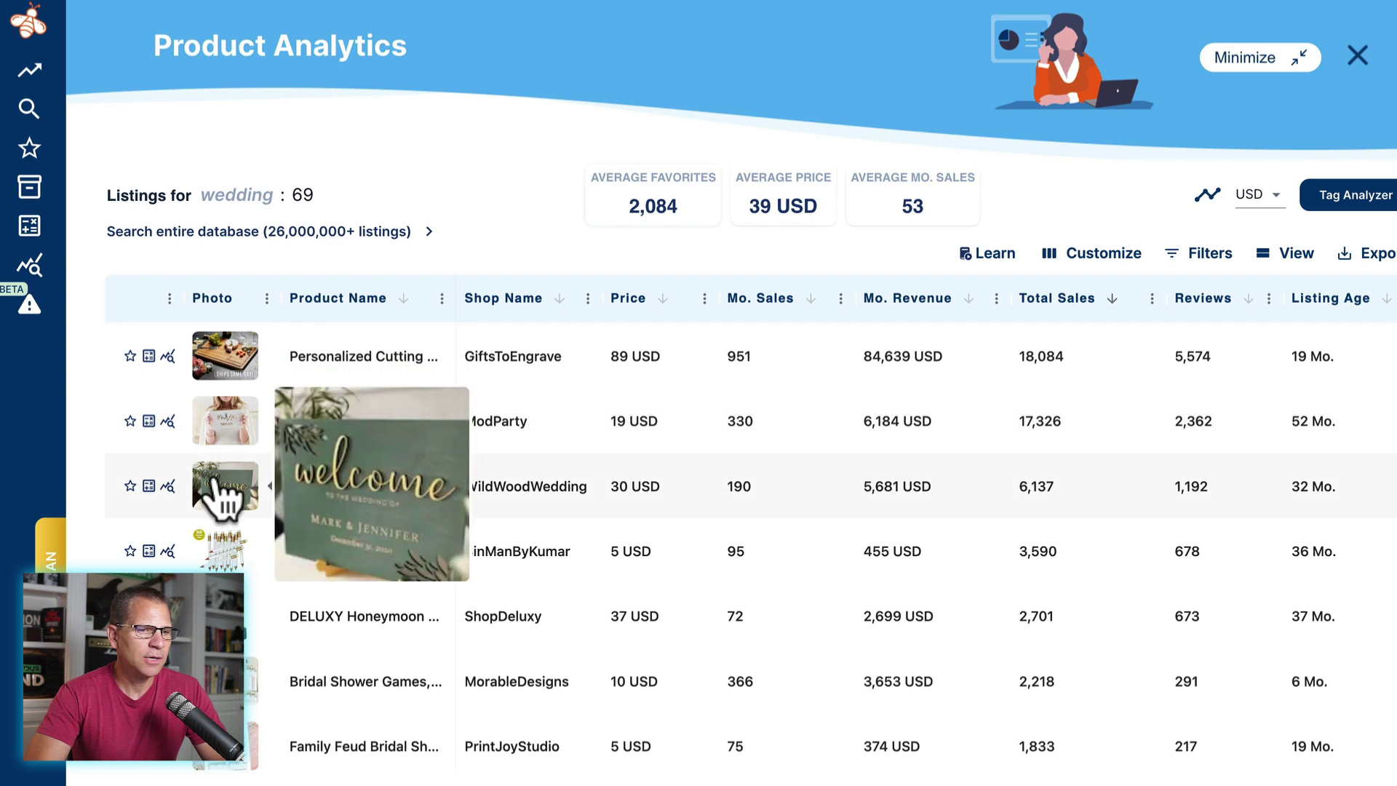
mouse_move(215, 560)
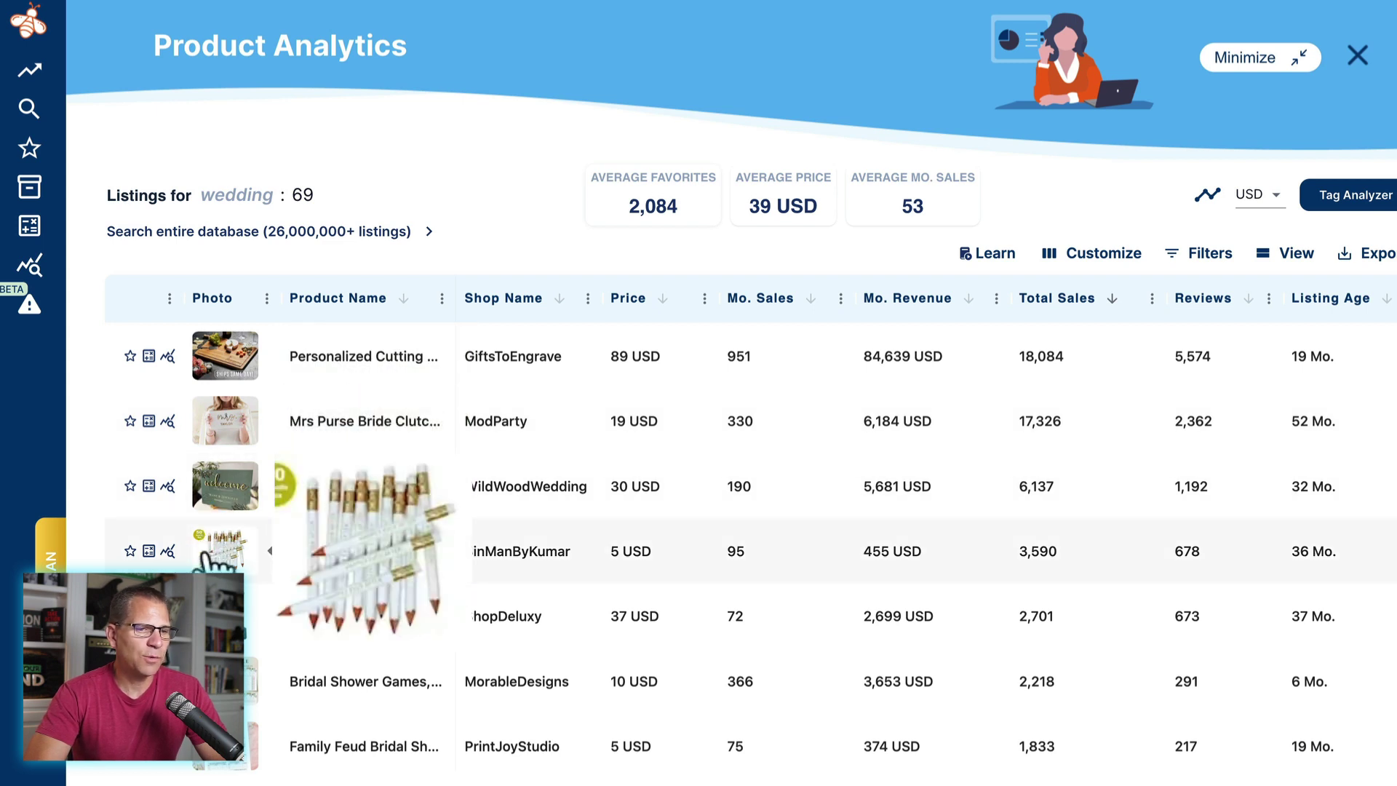
mouse_move(226, 640)
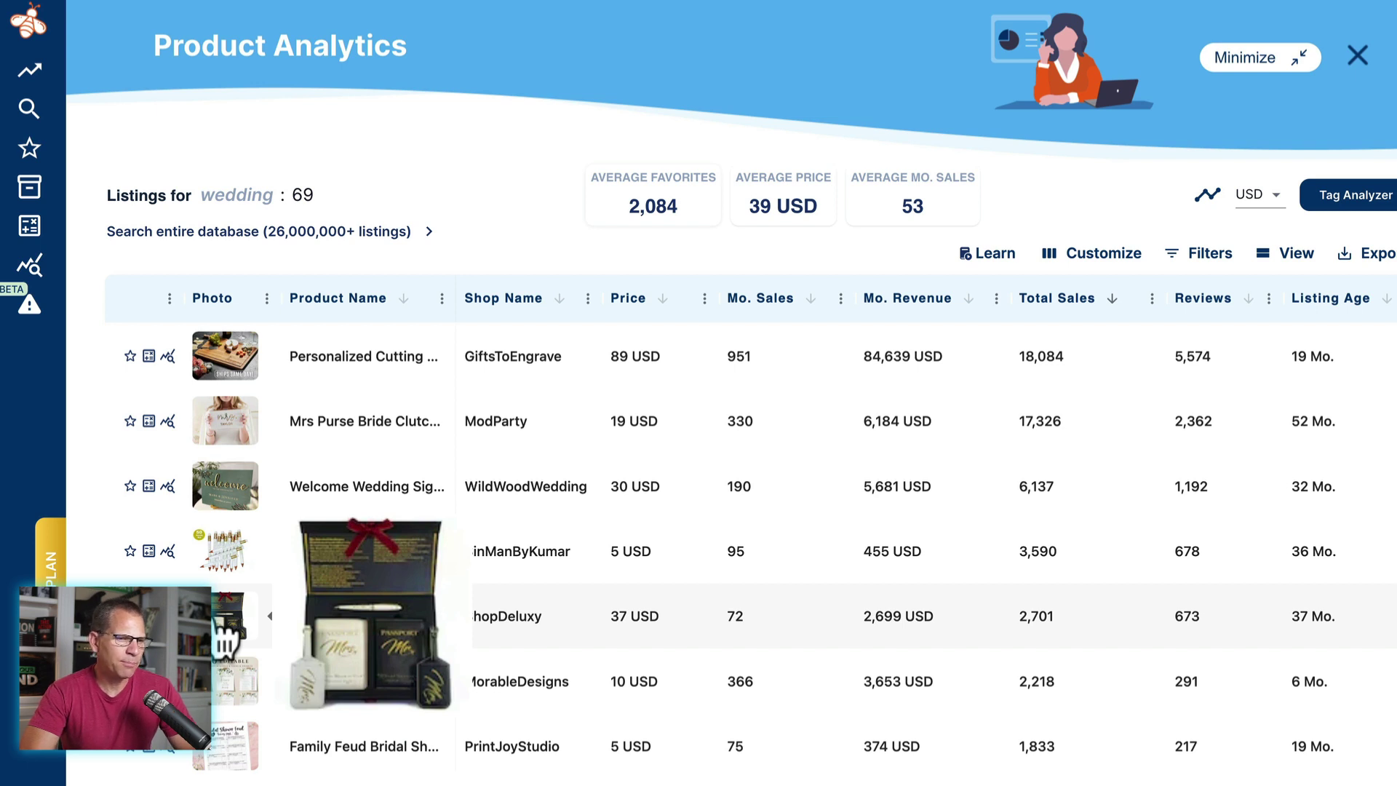
mouse_move(227, 695)
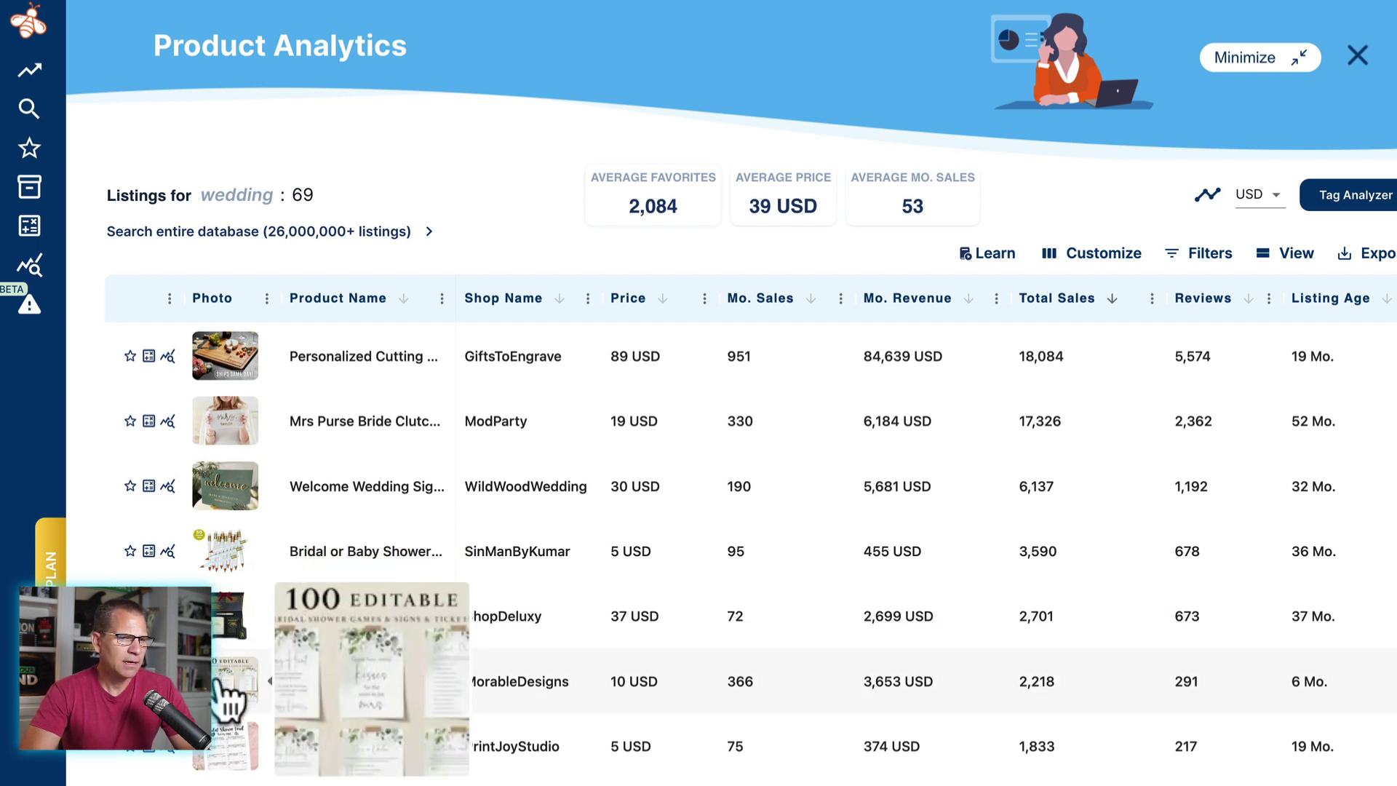
scroll(231, 695, down, 2)
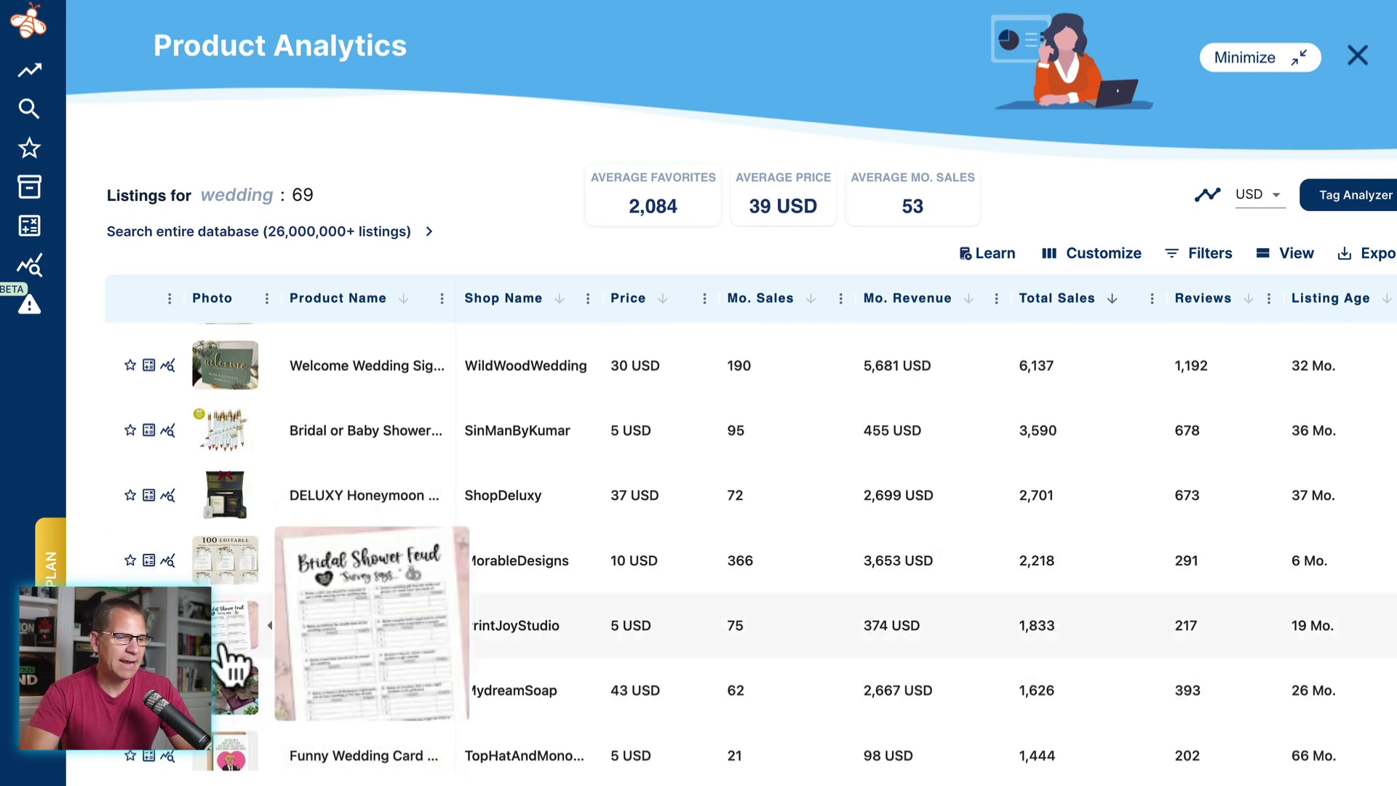
scroll(240, 663, down, 2)
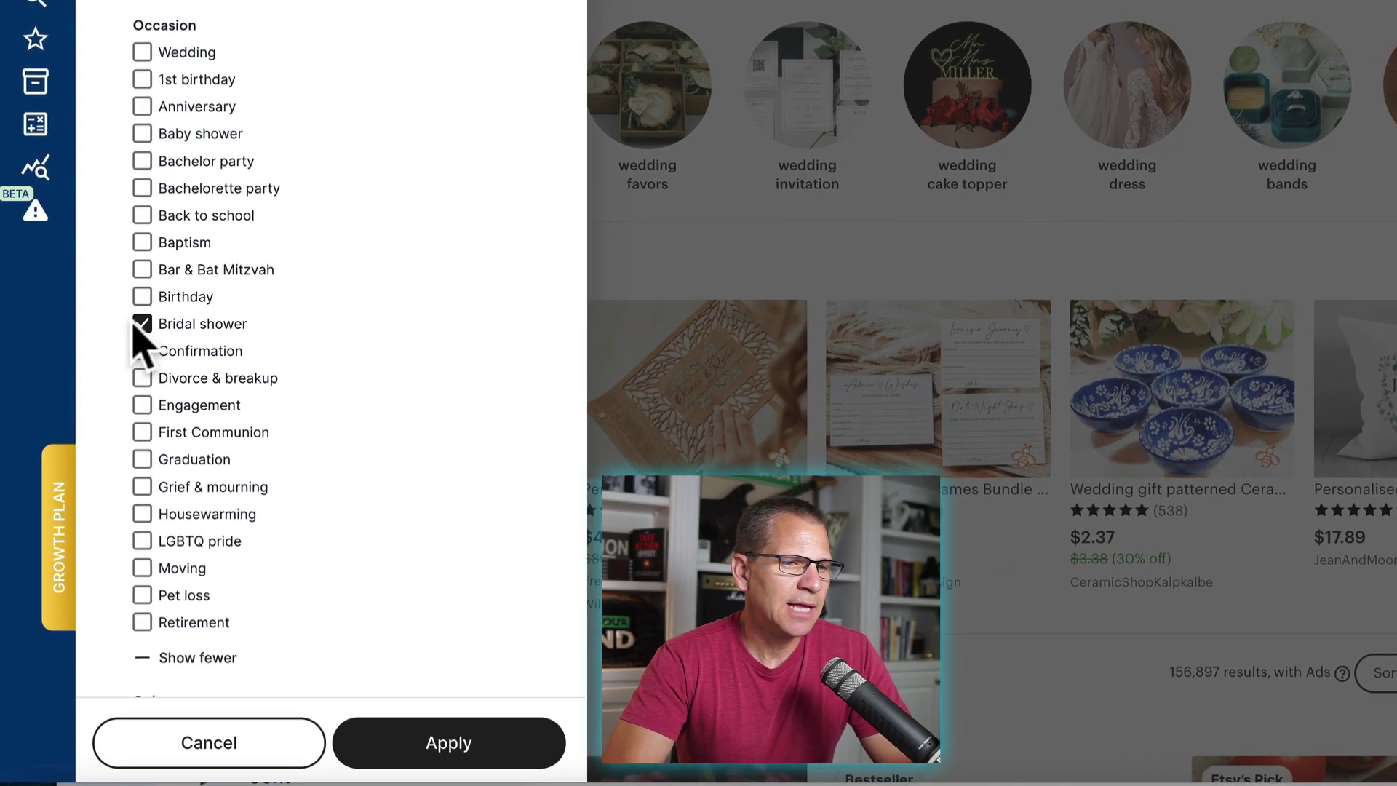
Swap the Bridal shower filter for Engagement and open EverBee Product Analytics on the 70 listings
click(142, 324)
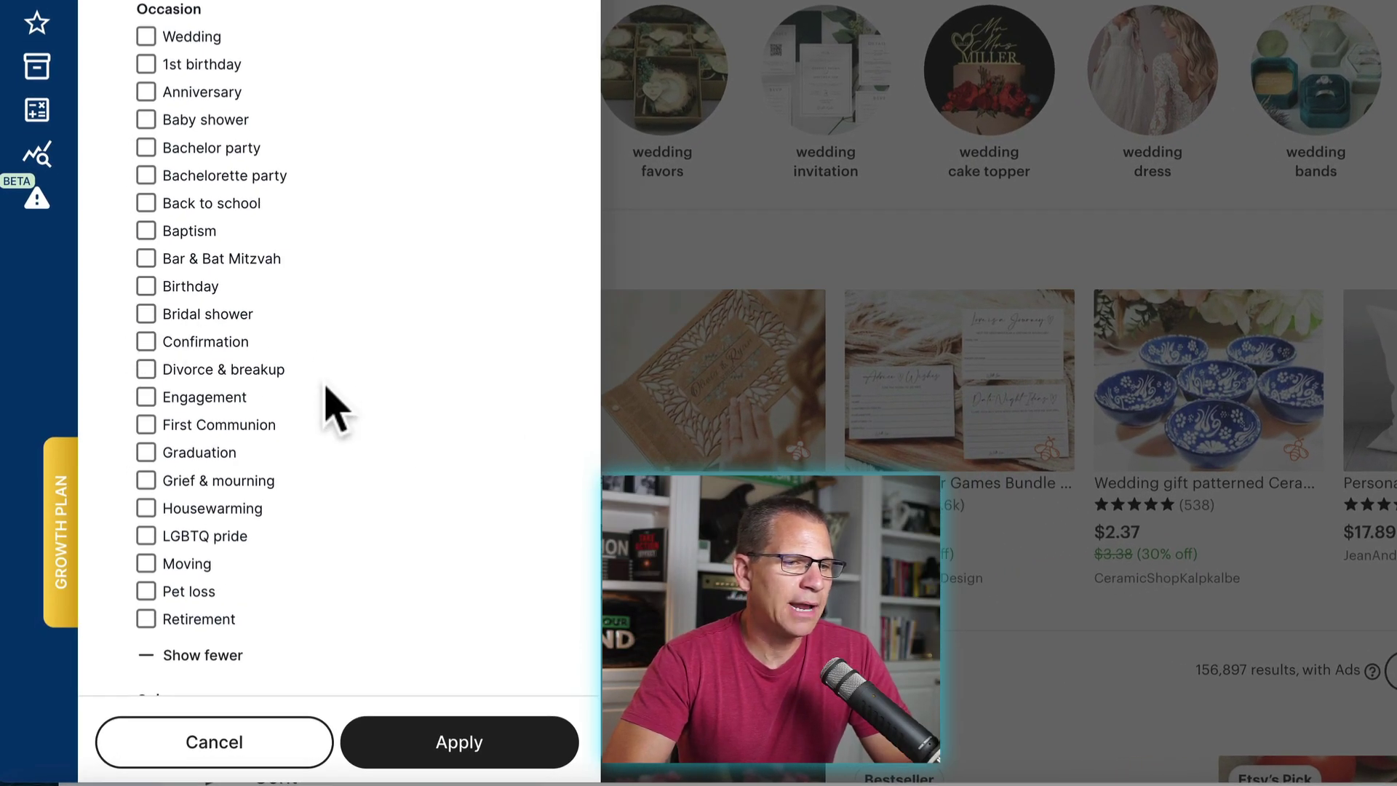
click(146, 396)
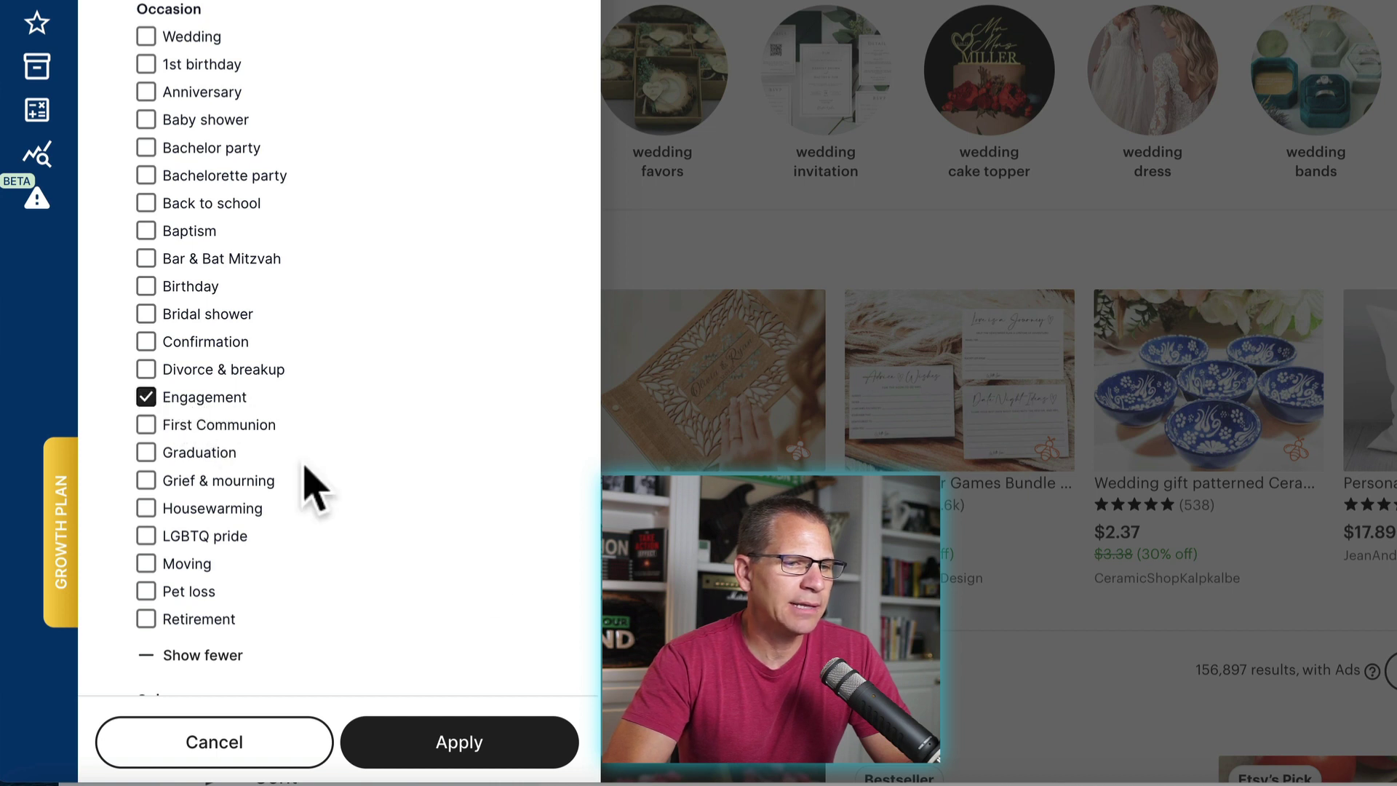
click(452, 749)
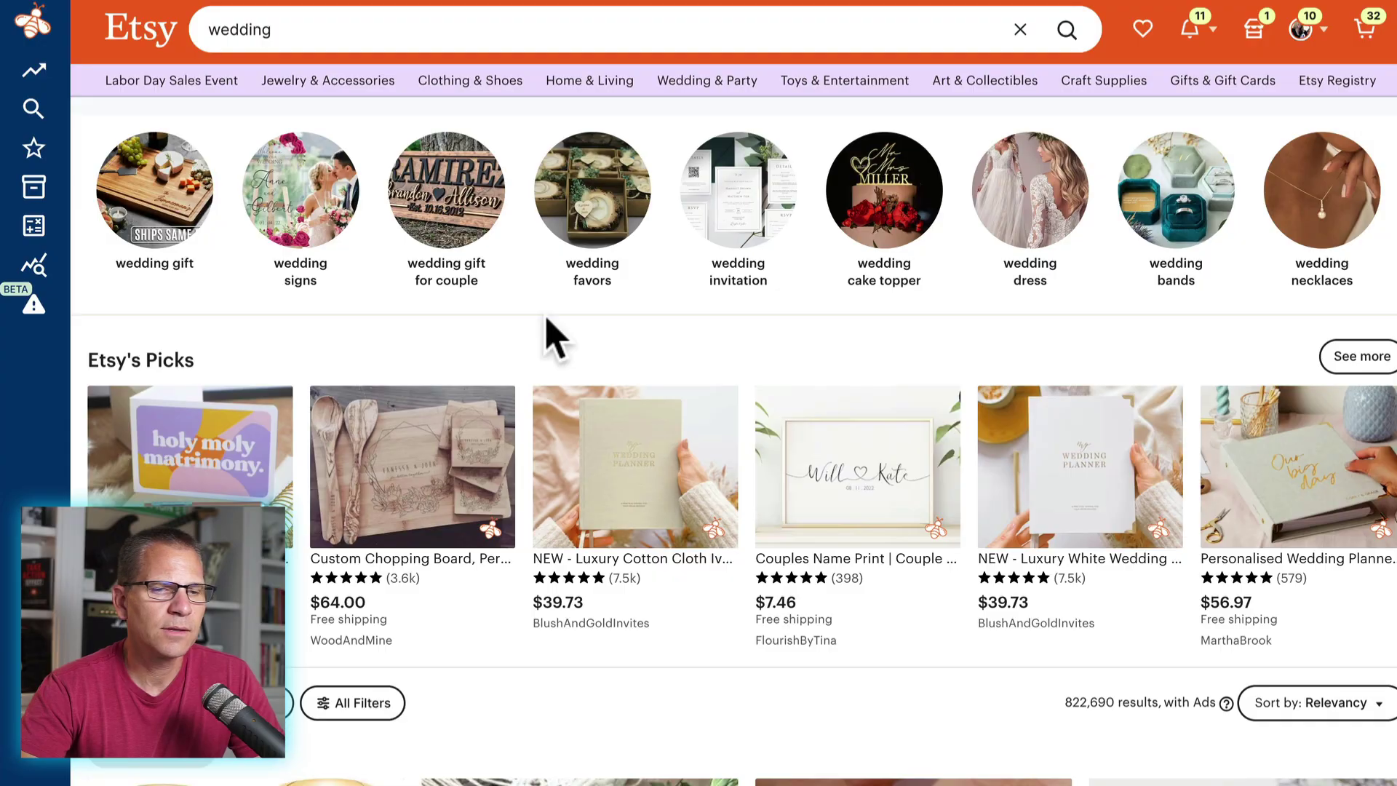
scroll(552, 338, down, 15)
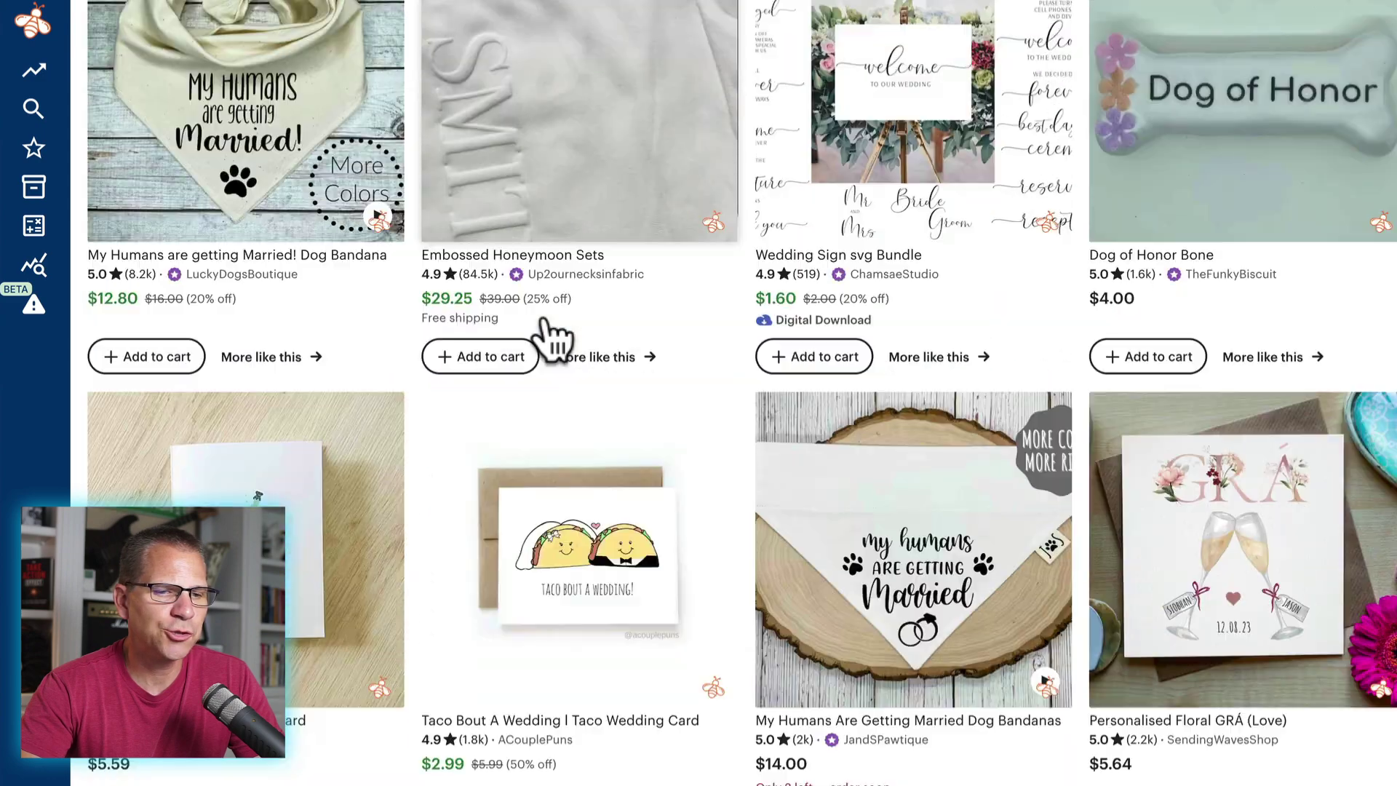
scroll(552, 336, up, 15)
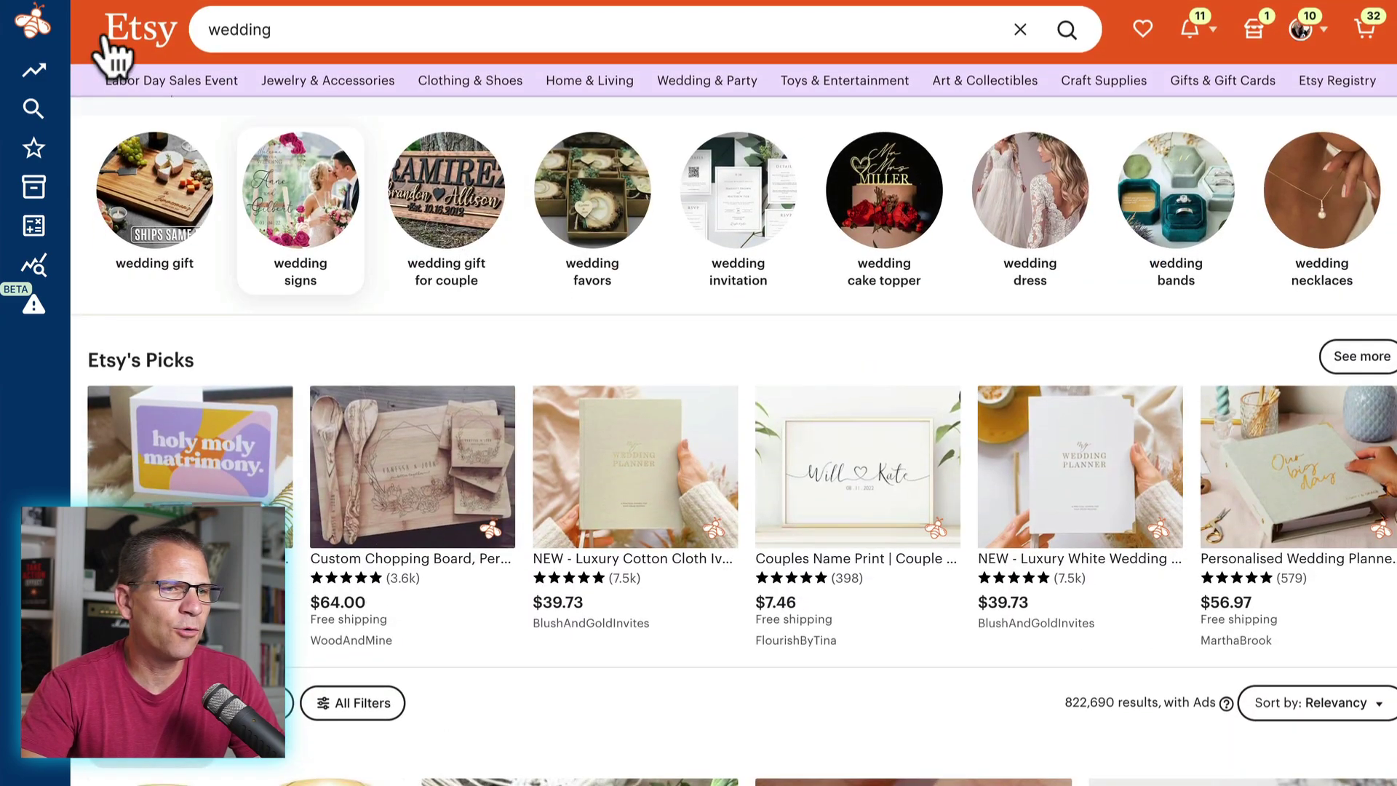
click(53, 73)
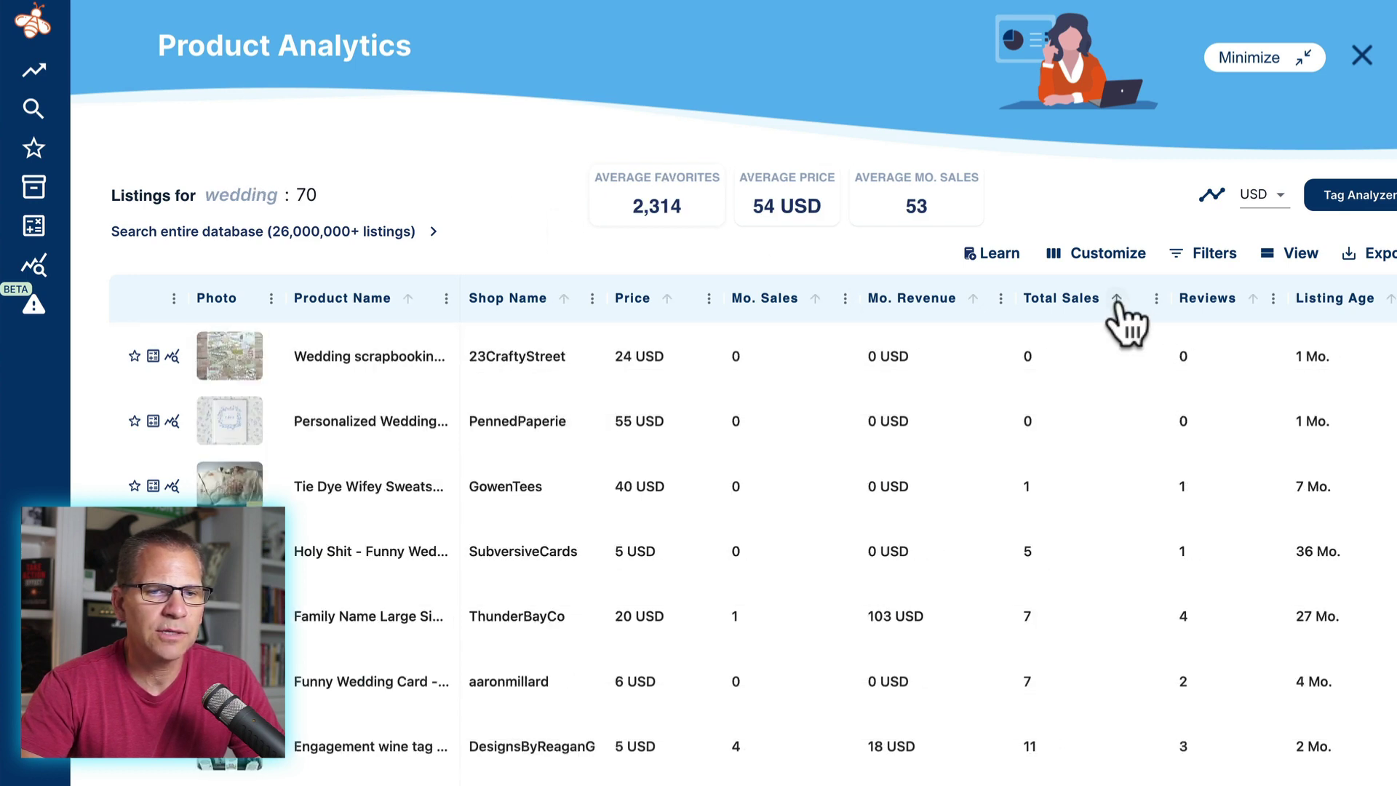
Rank the 70 wedding listings by total sales, highest first, with 10,446 at the top
click(1117, 300)
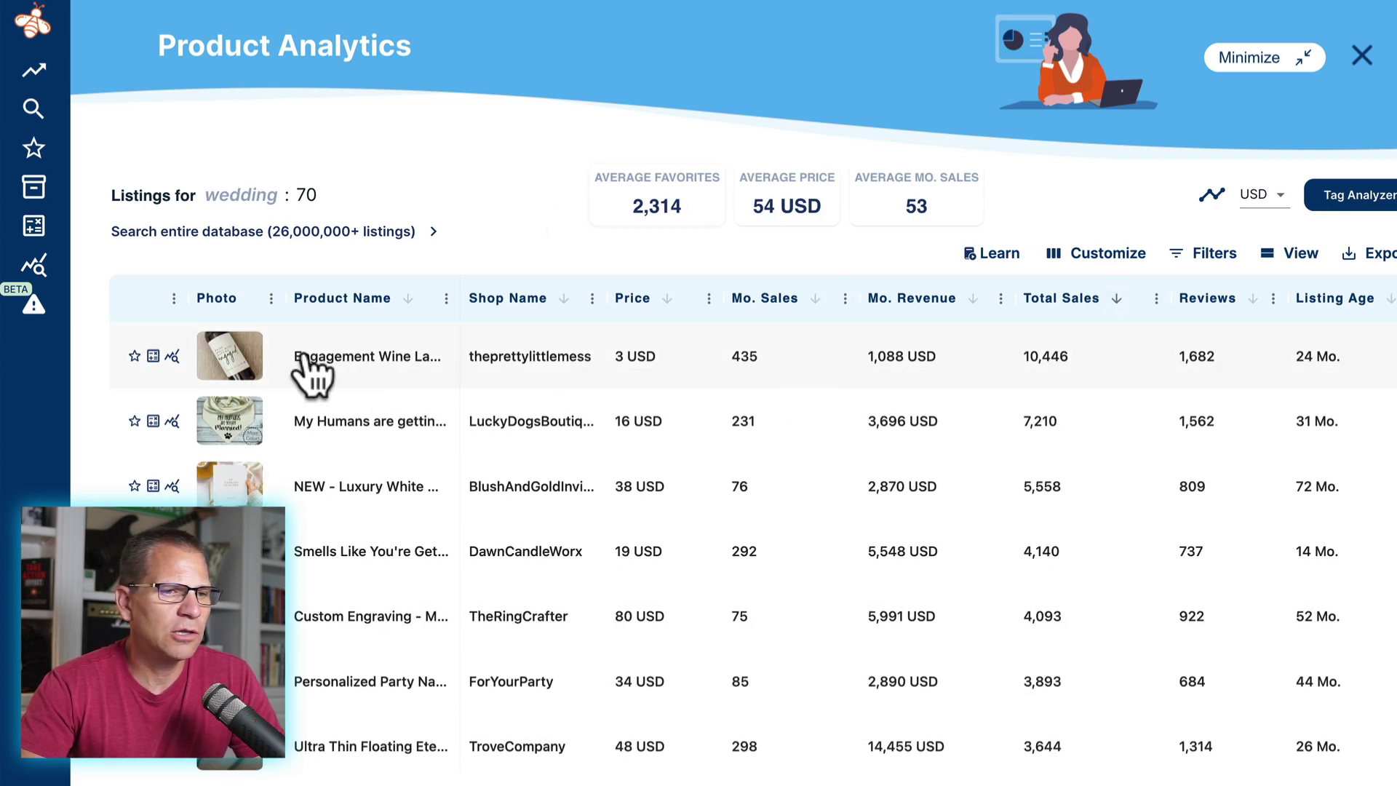
mouse_move(244, 357)
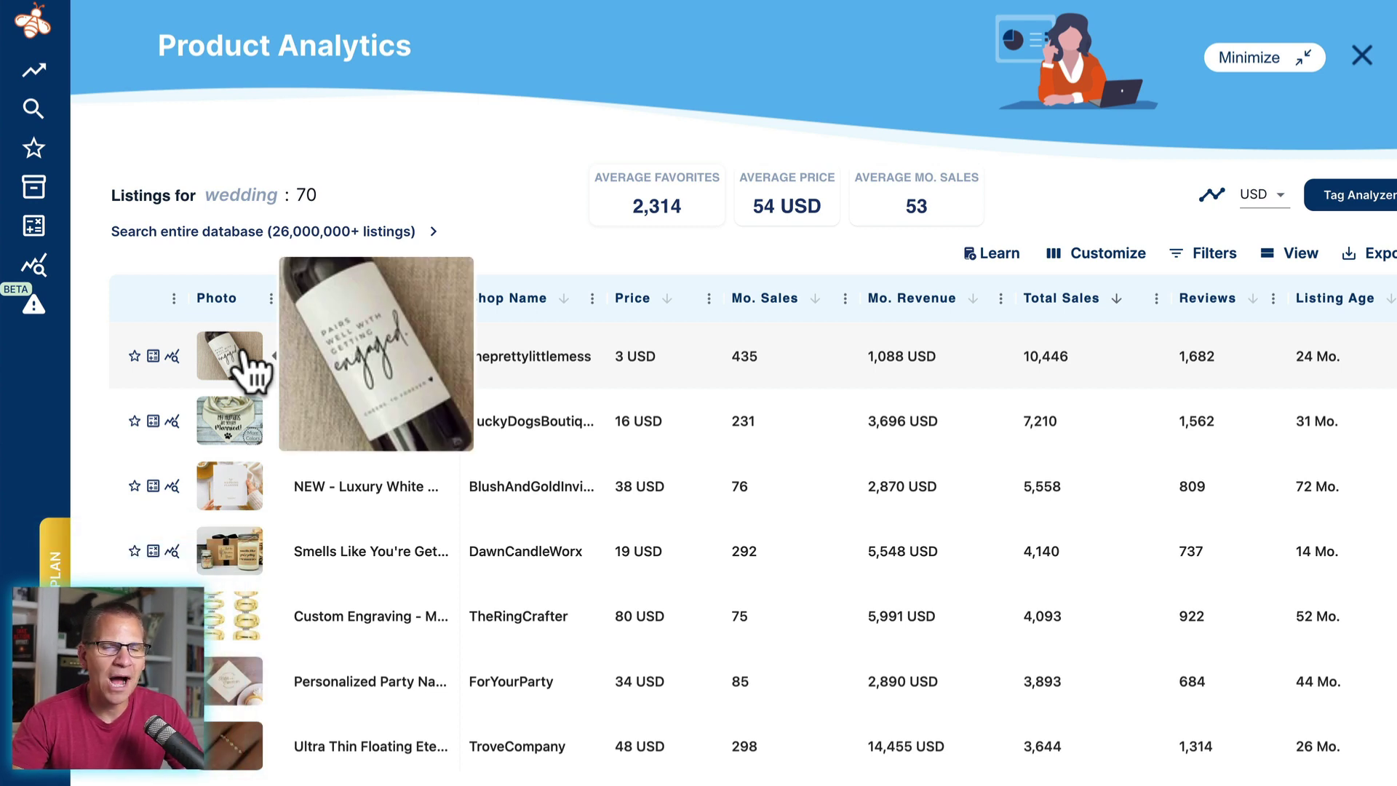
mouse_move(234, 435)
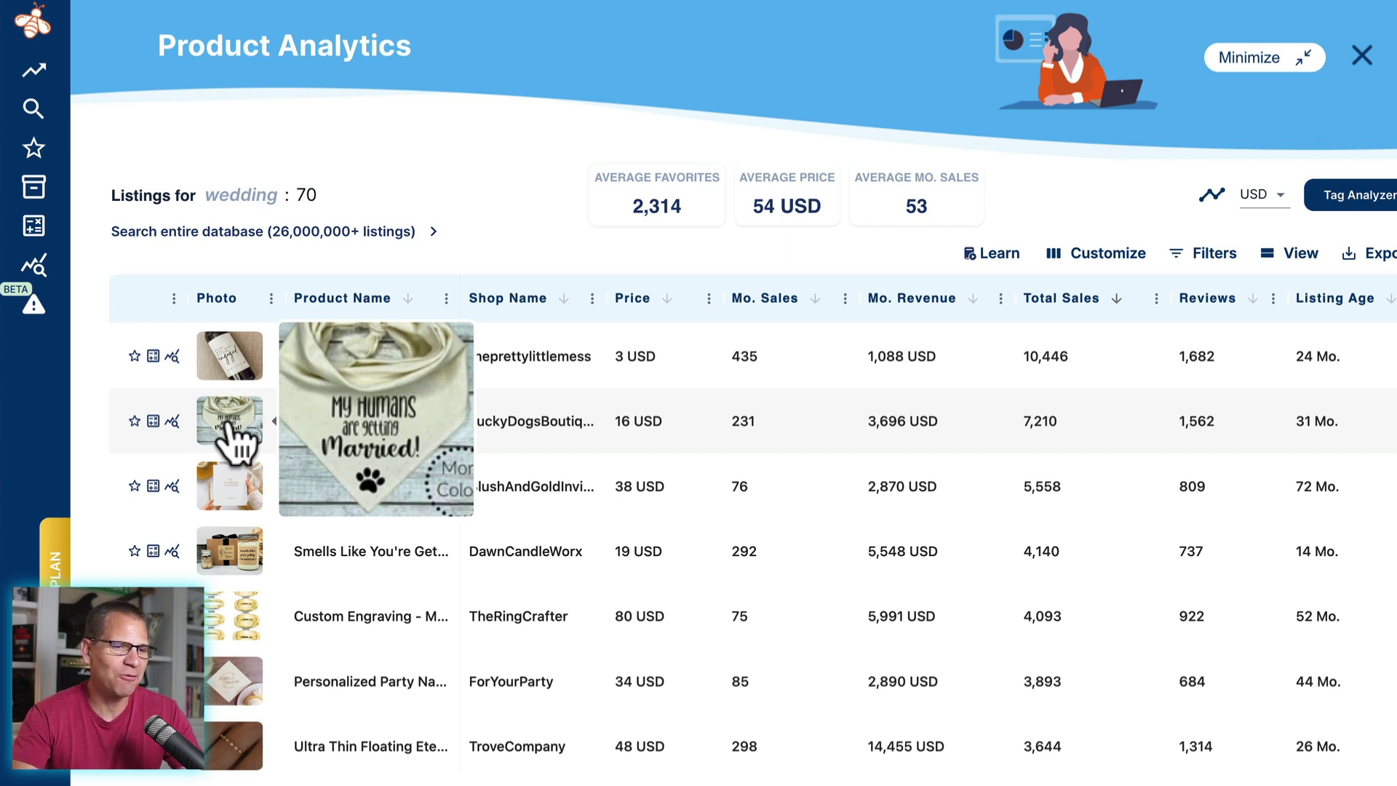
mouse_move(222, 491)
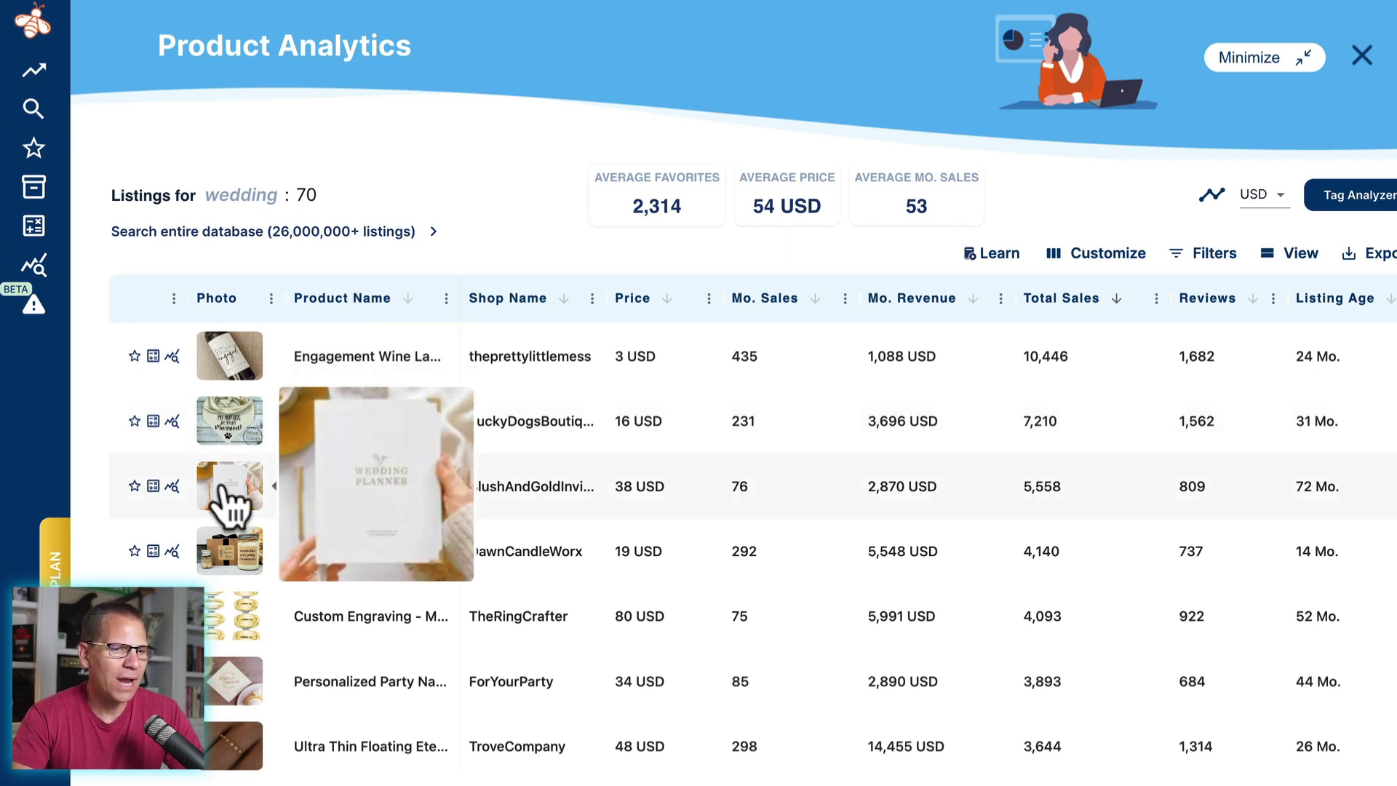
mouse_move(227, 556)
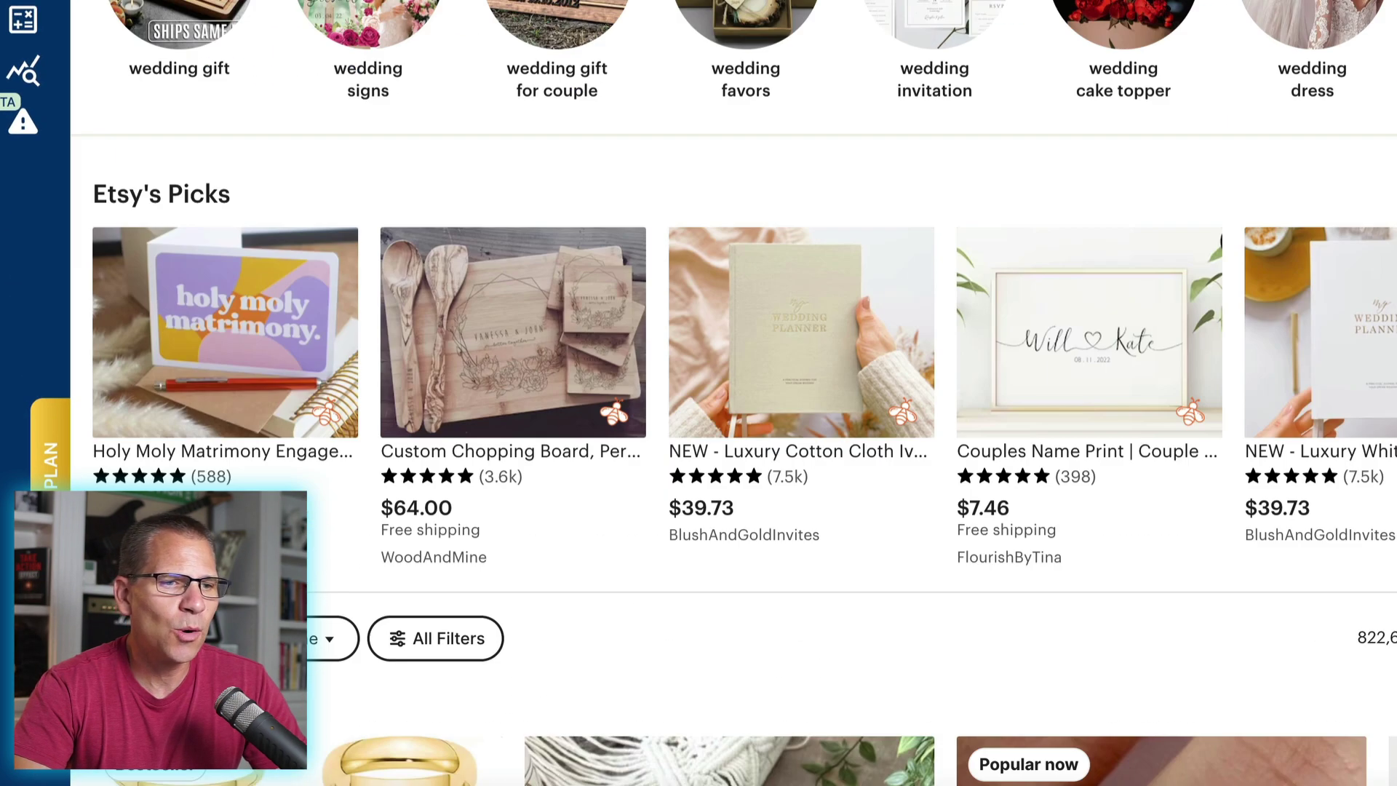
Open All Filters on the wedding results and scroll through the filter options
click(425, 640)
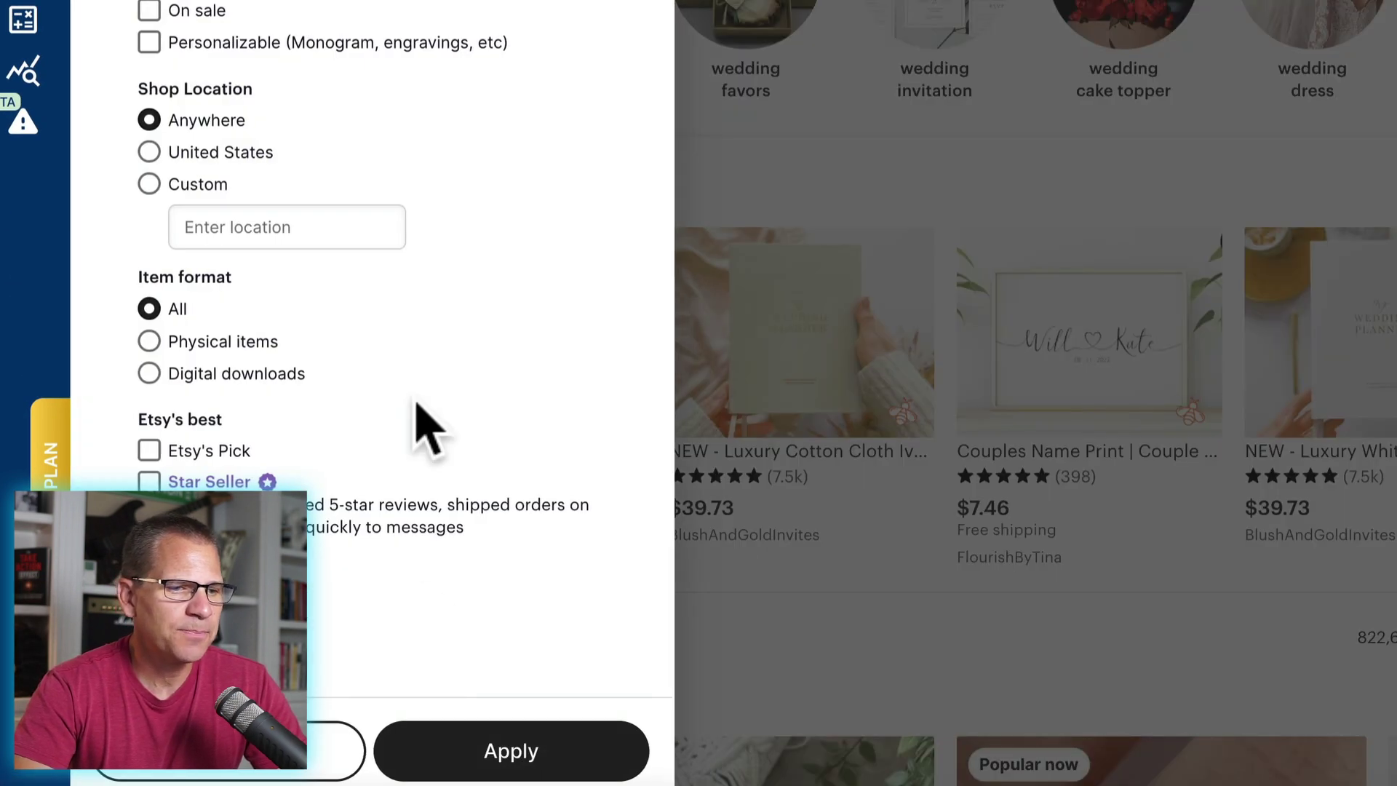
scroll(428, 419, down, 10)
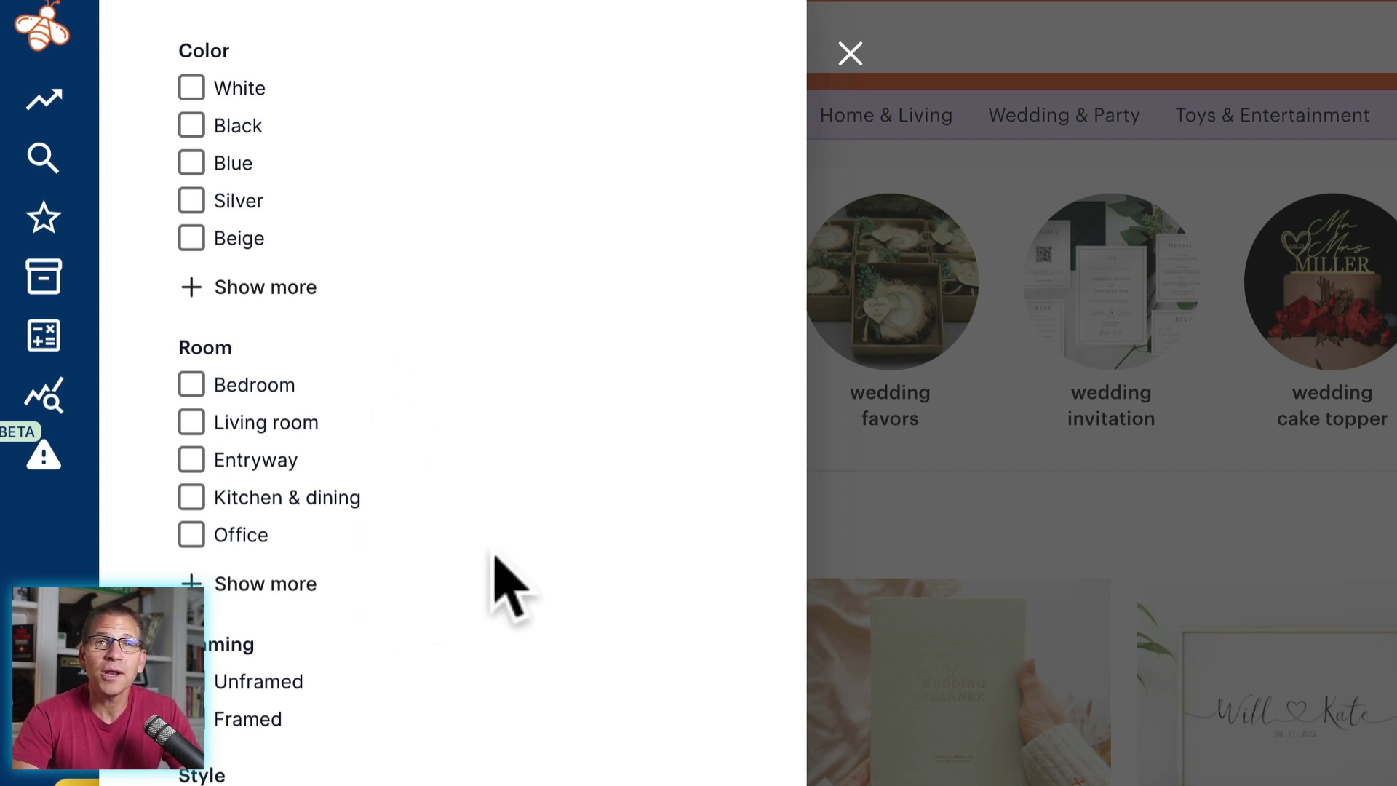
scroll(493, 561, down, 1)
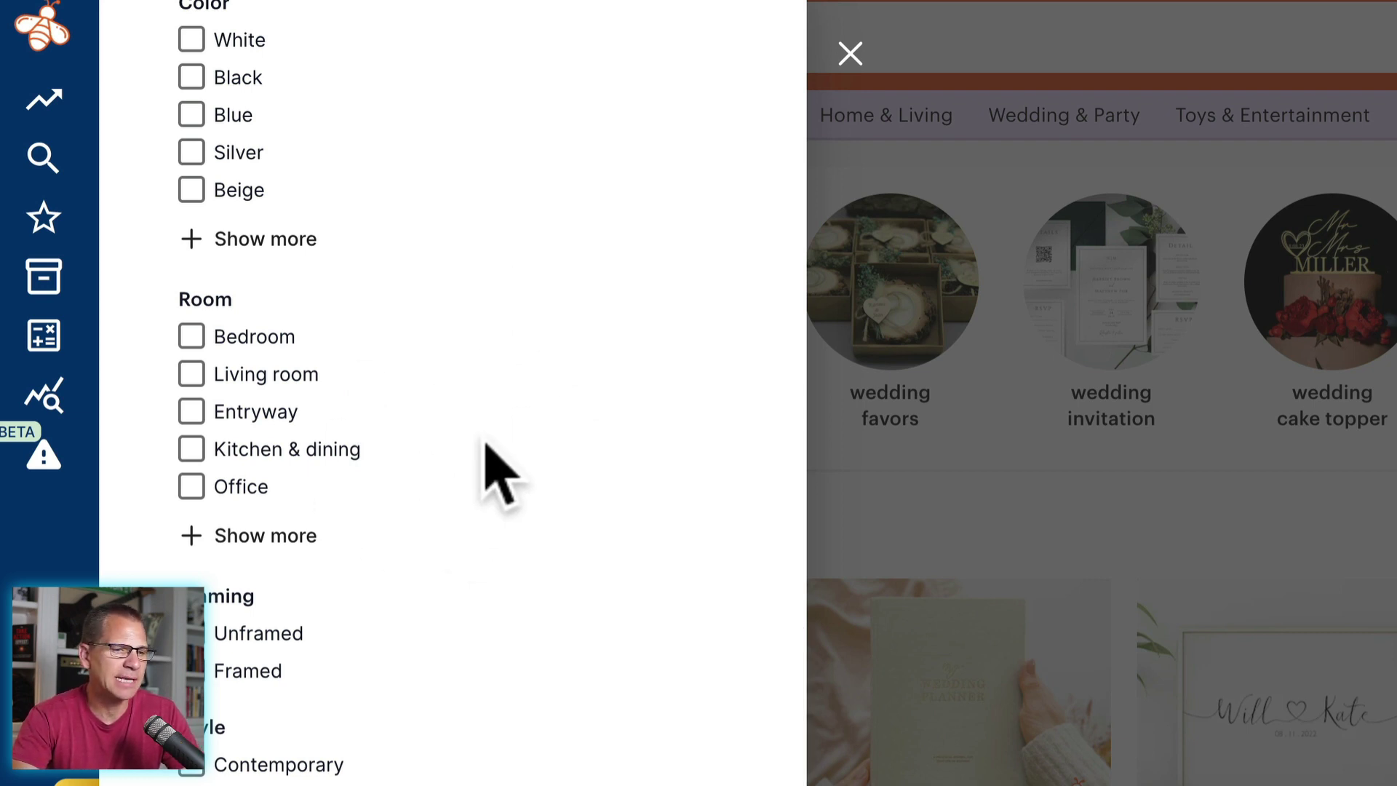
scroll(486, 446, down, 5)
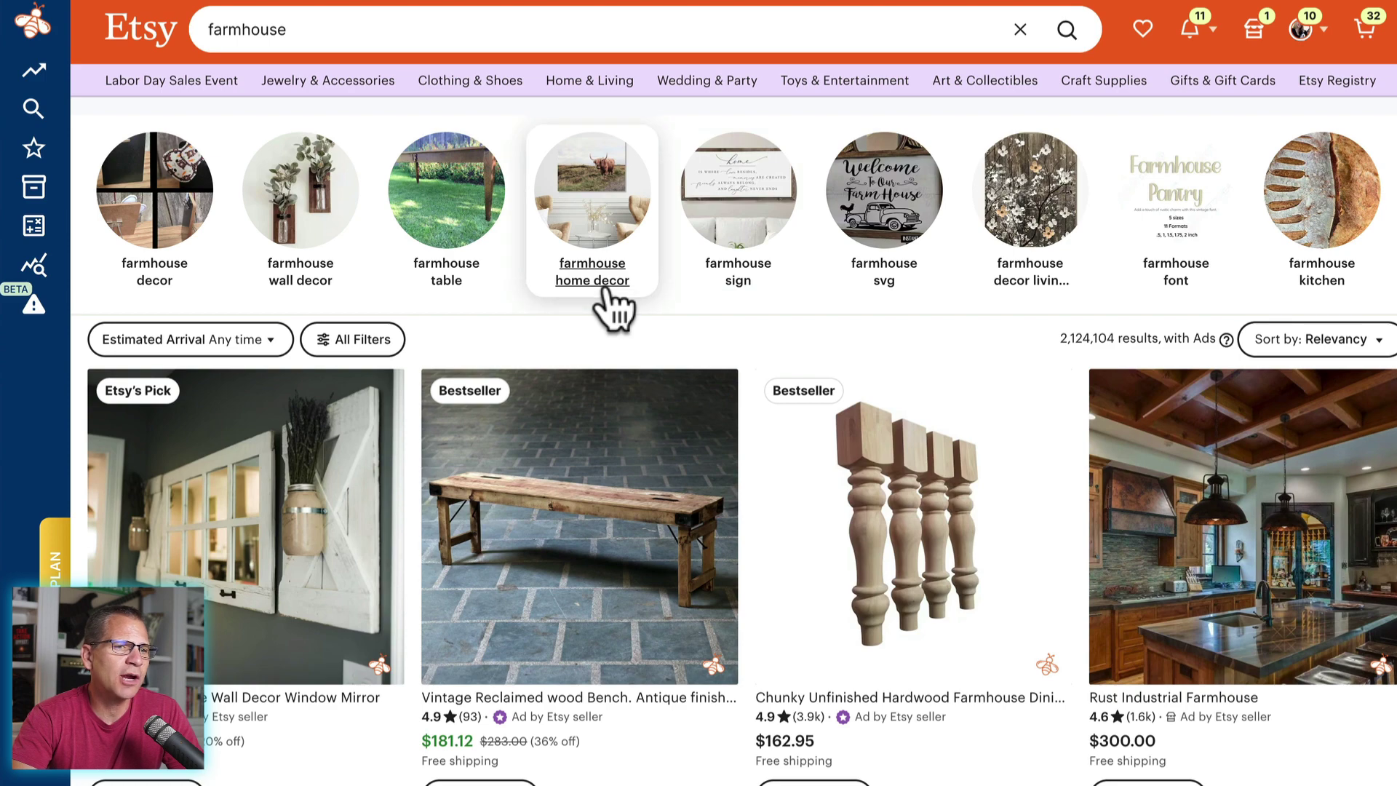
Filter the farmhouse results to the Bohemian & eclectic style, narrowing them to 59,822 listings
click(364, 346)
scroll(366, 357, down, 3)
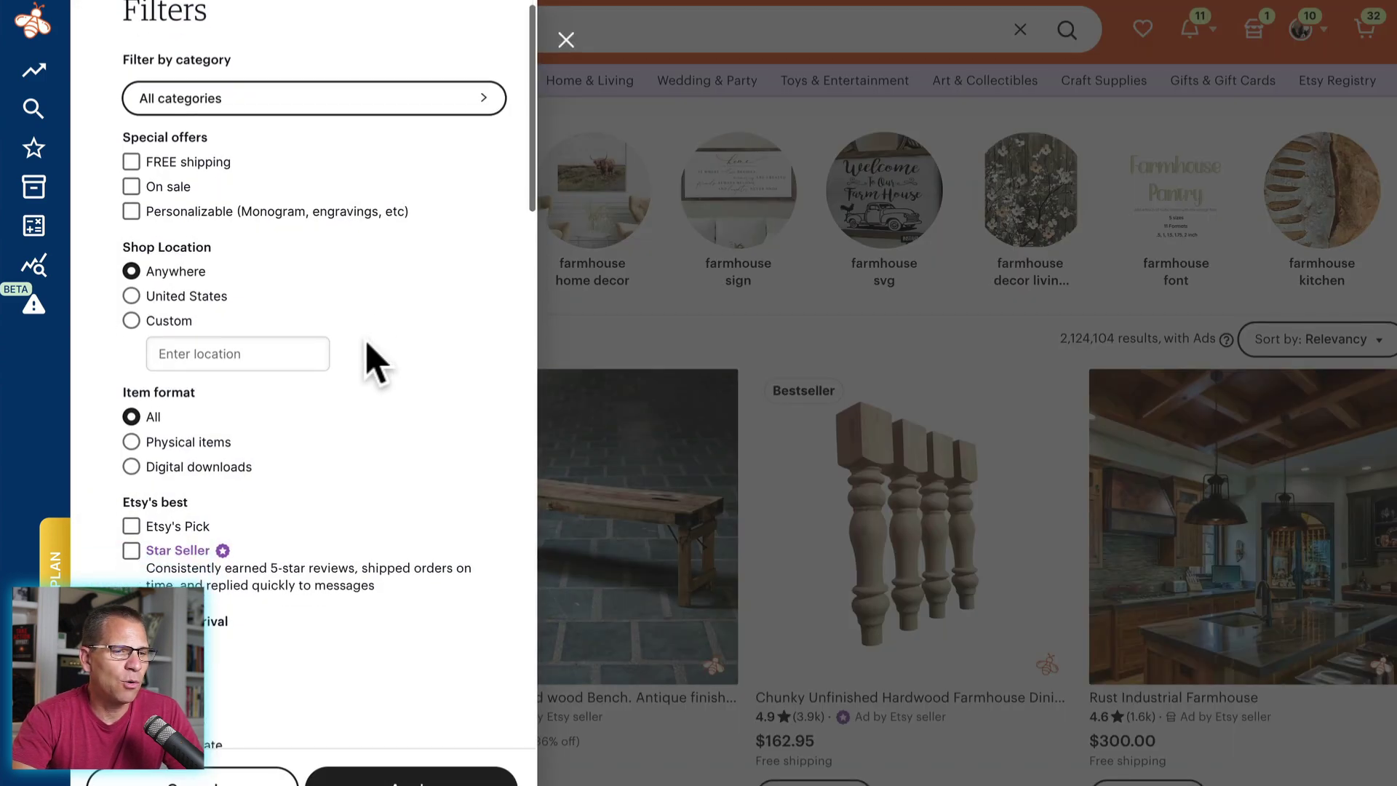
scroll(367, 358, down, 10)
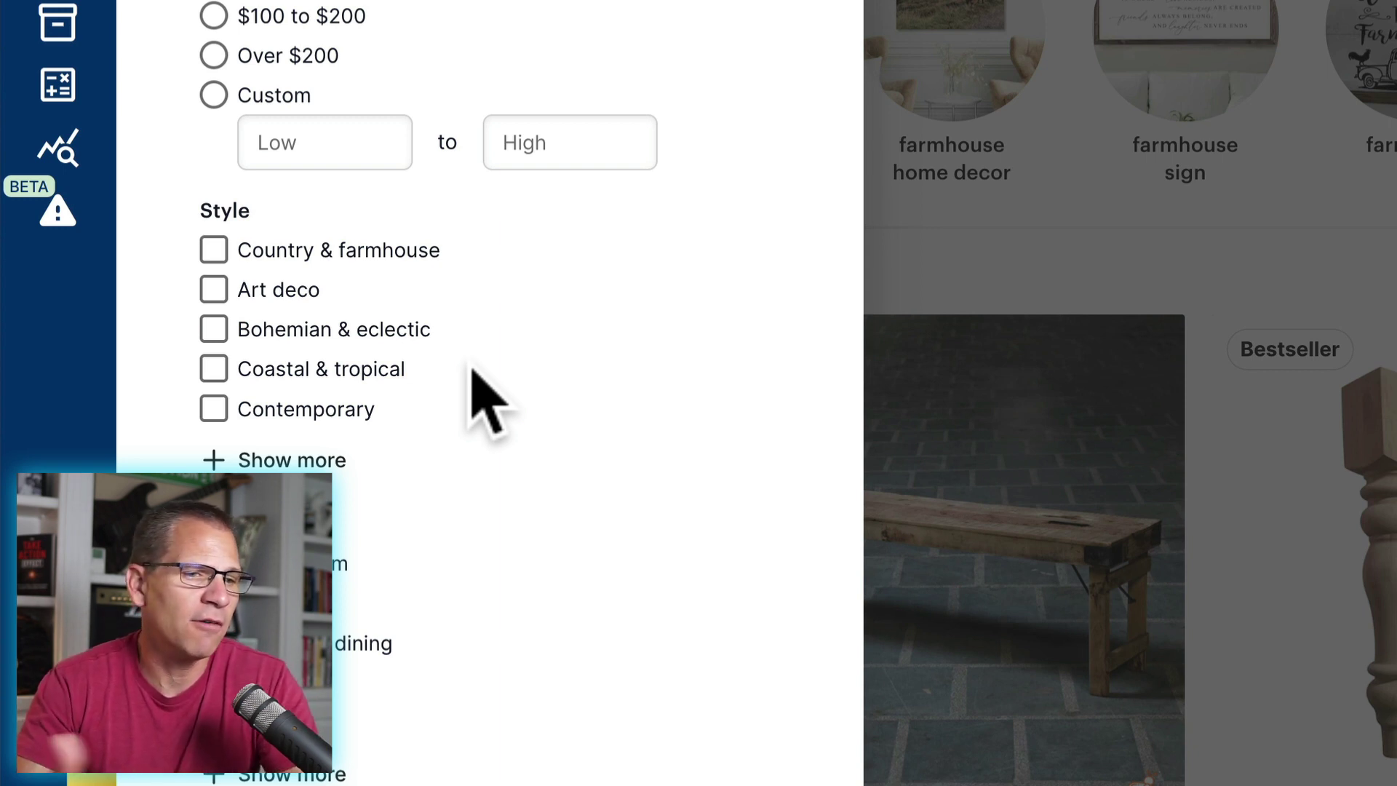
scroll(473, 371, down, 2)
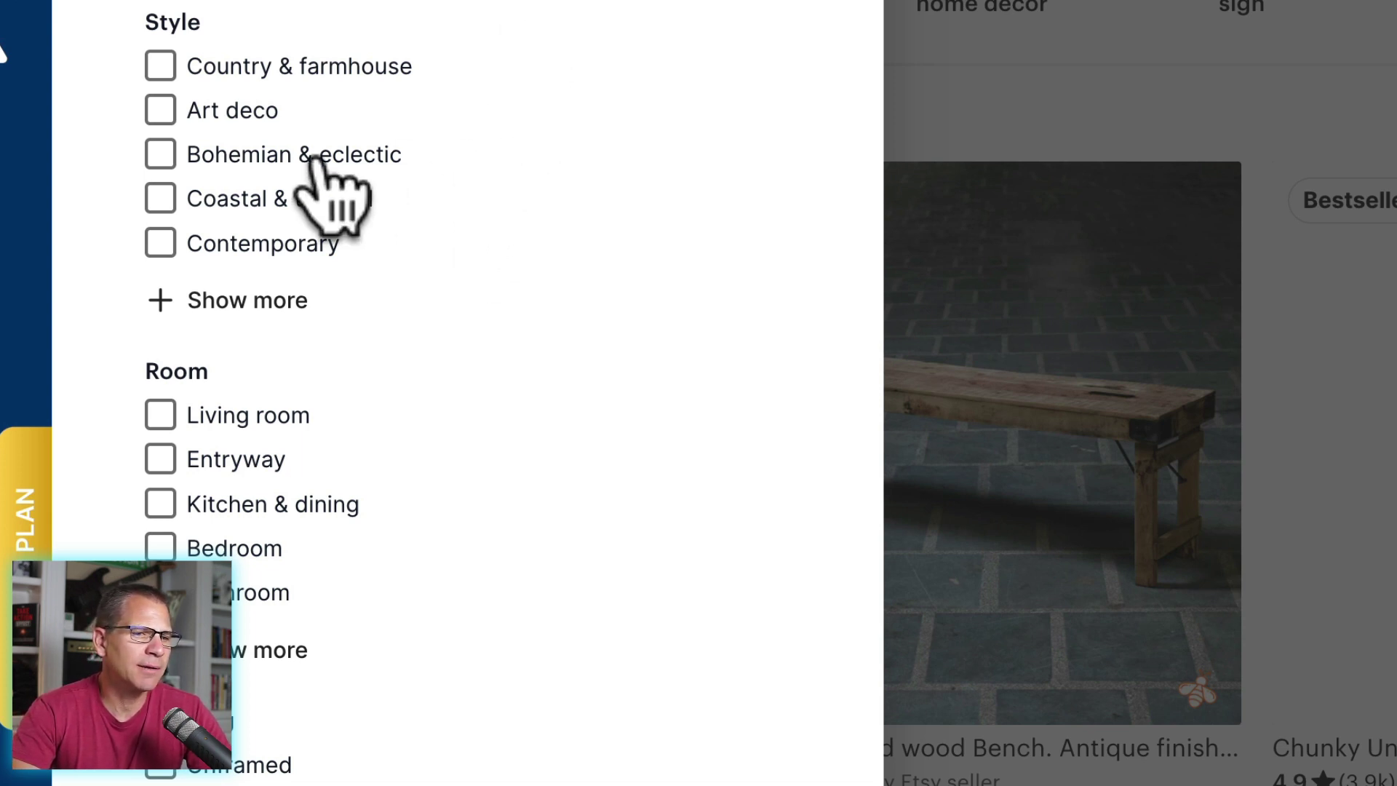
click(160, 155)
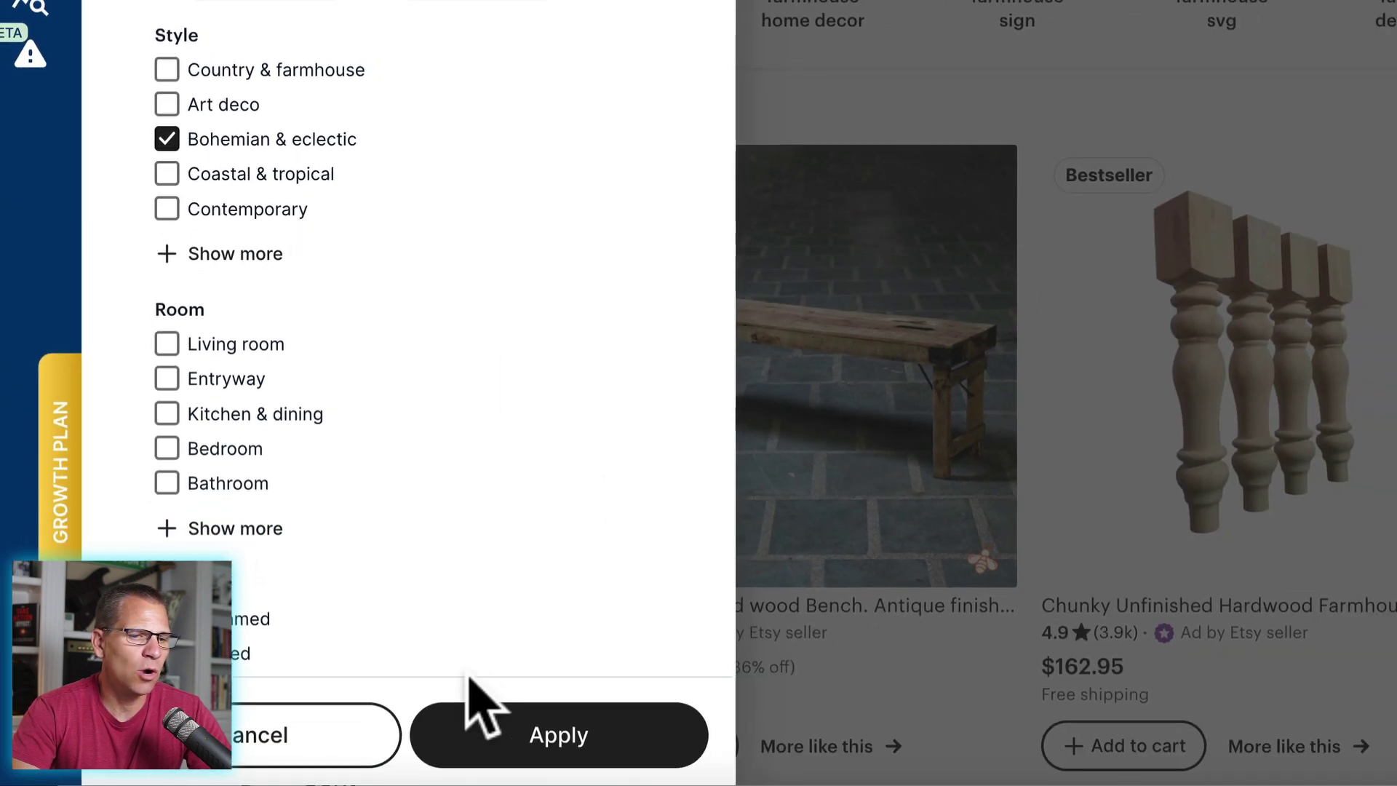
click(548, 742)
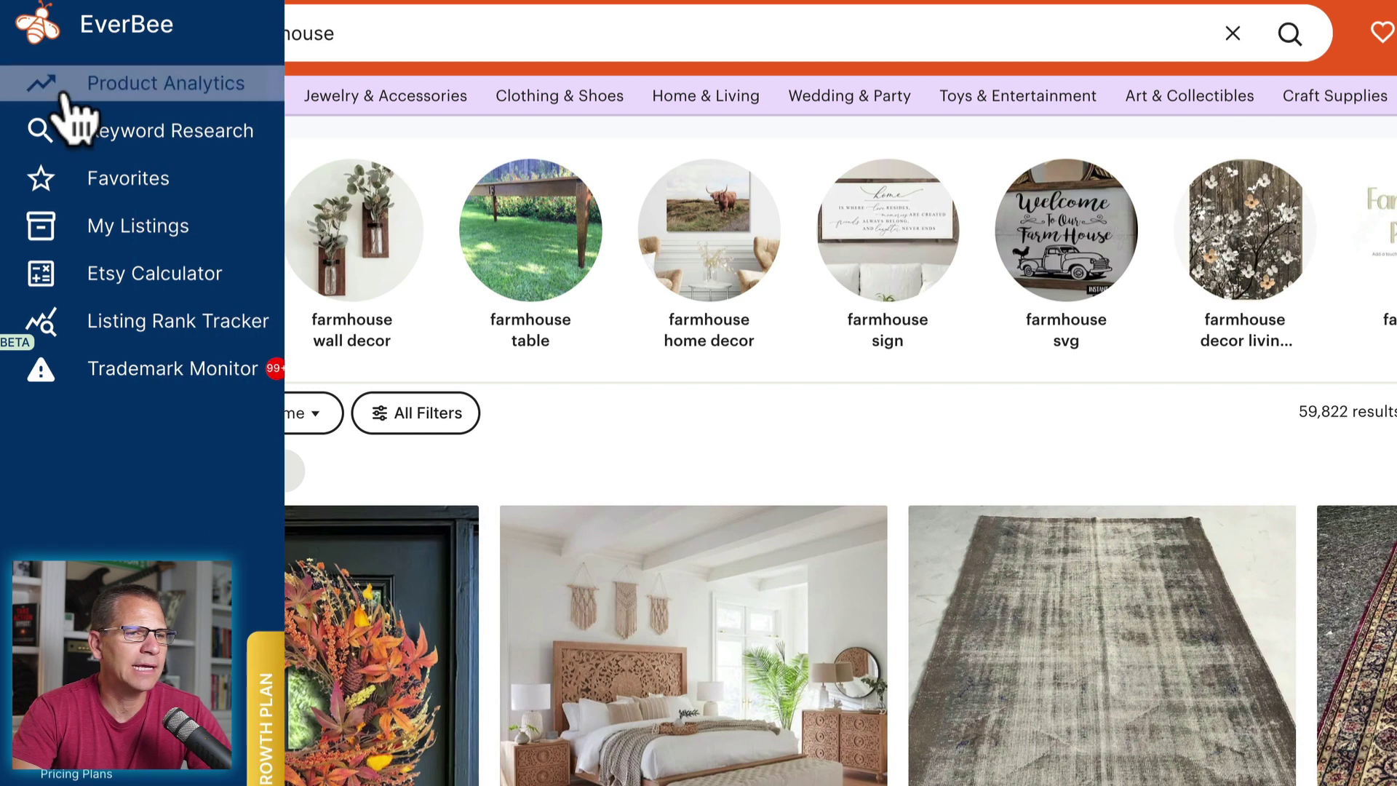
Open EverBee Product Analytics for the 64 farmhouse listings, sorted by total sales descending (1,799 top)
click(64, 93)
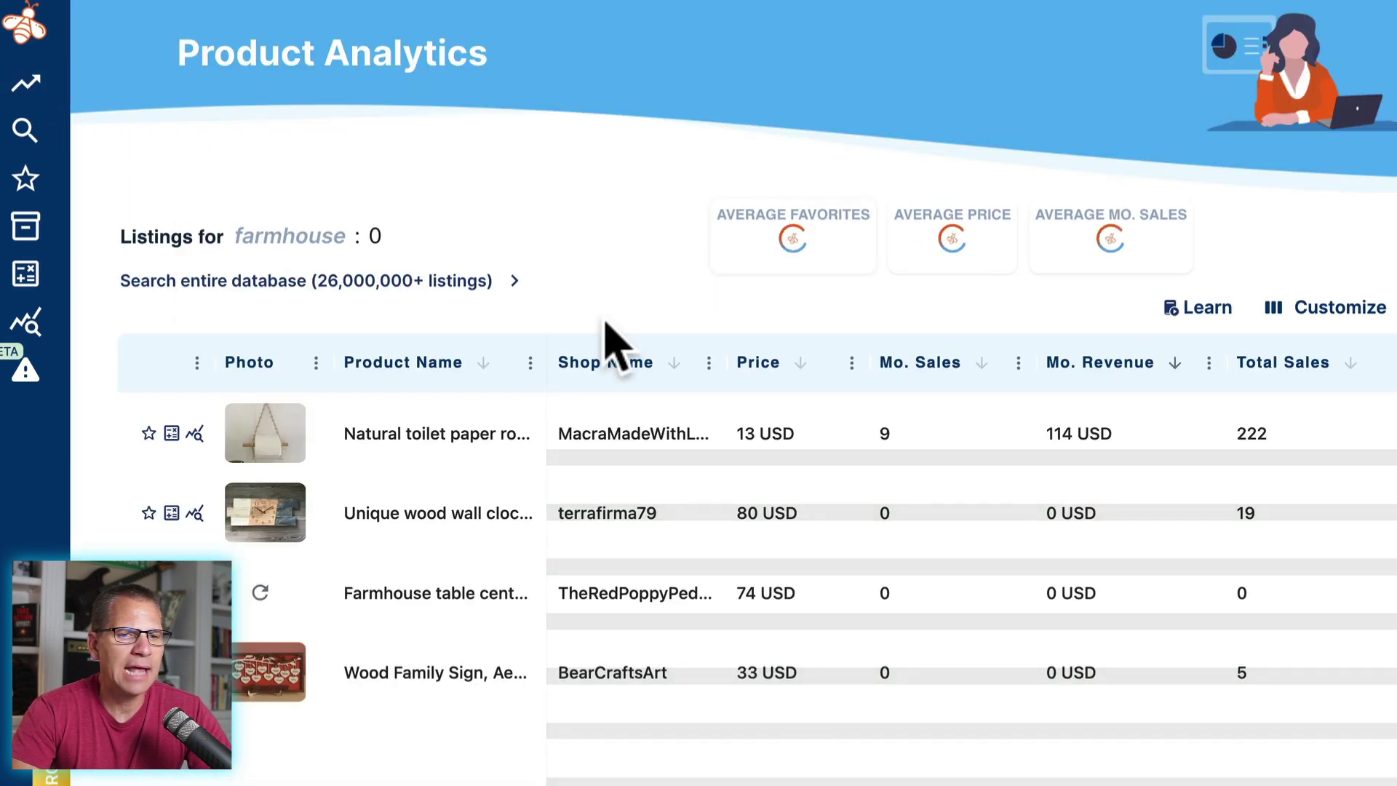
click(1350, 364)
click(1351, 364)
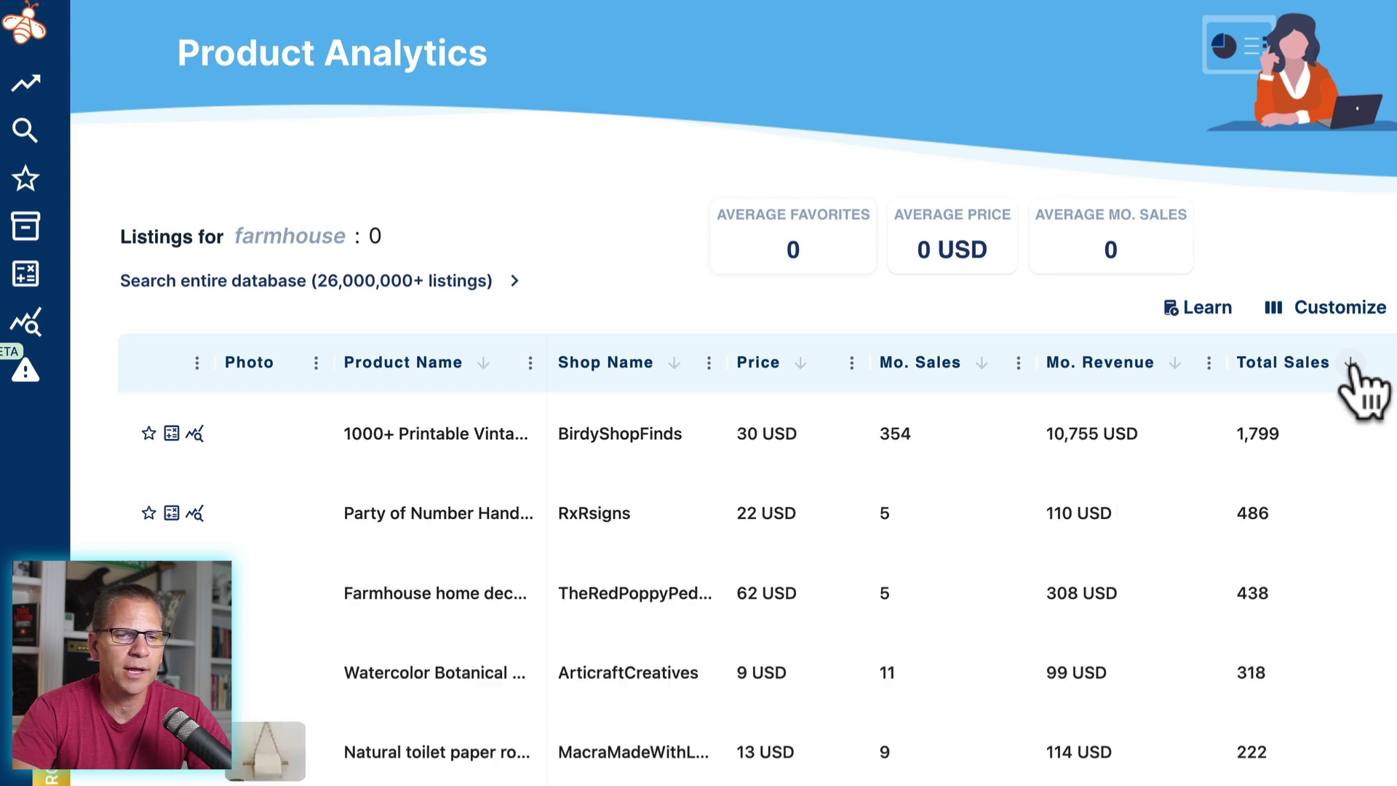
mouse_move(256, 432)
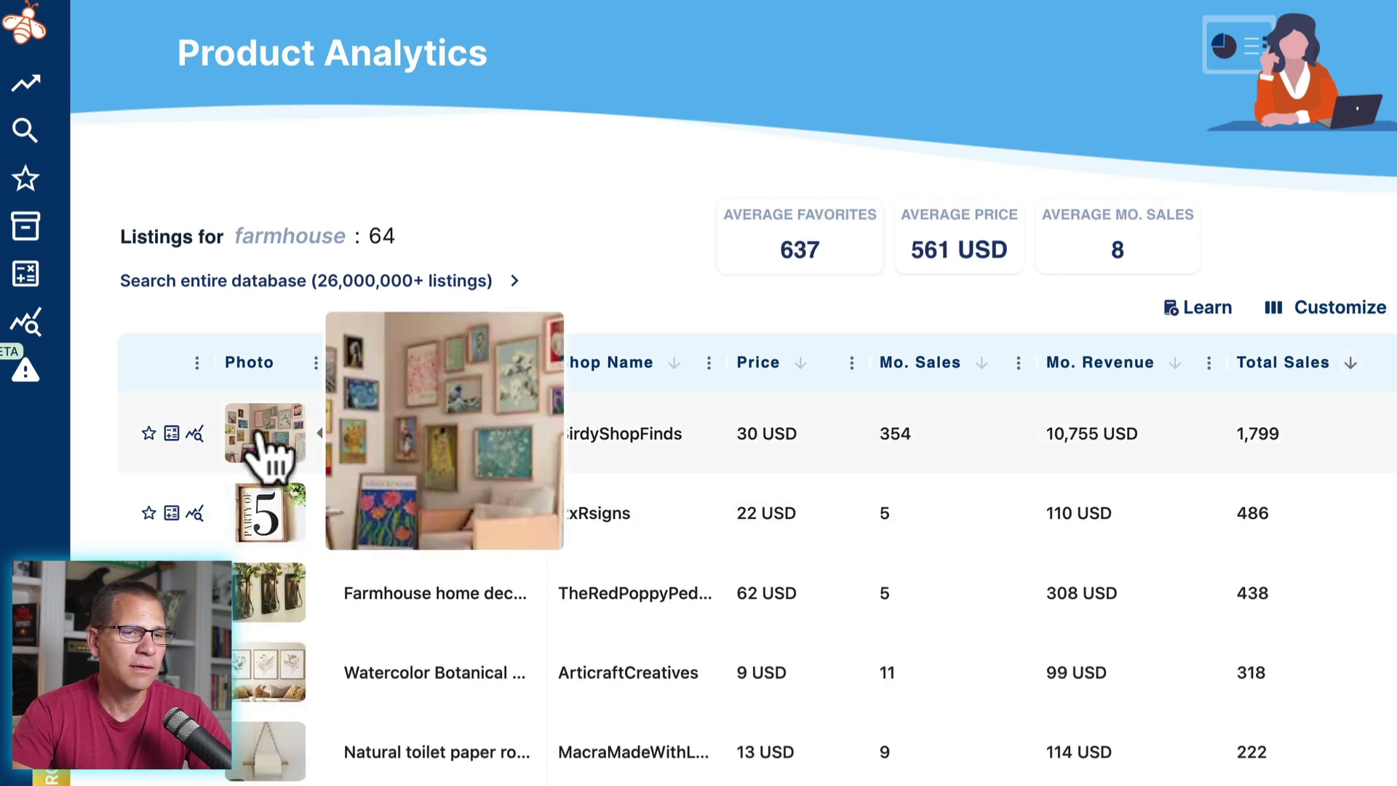
mouse_move(255, 498)
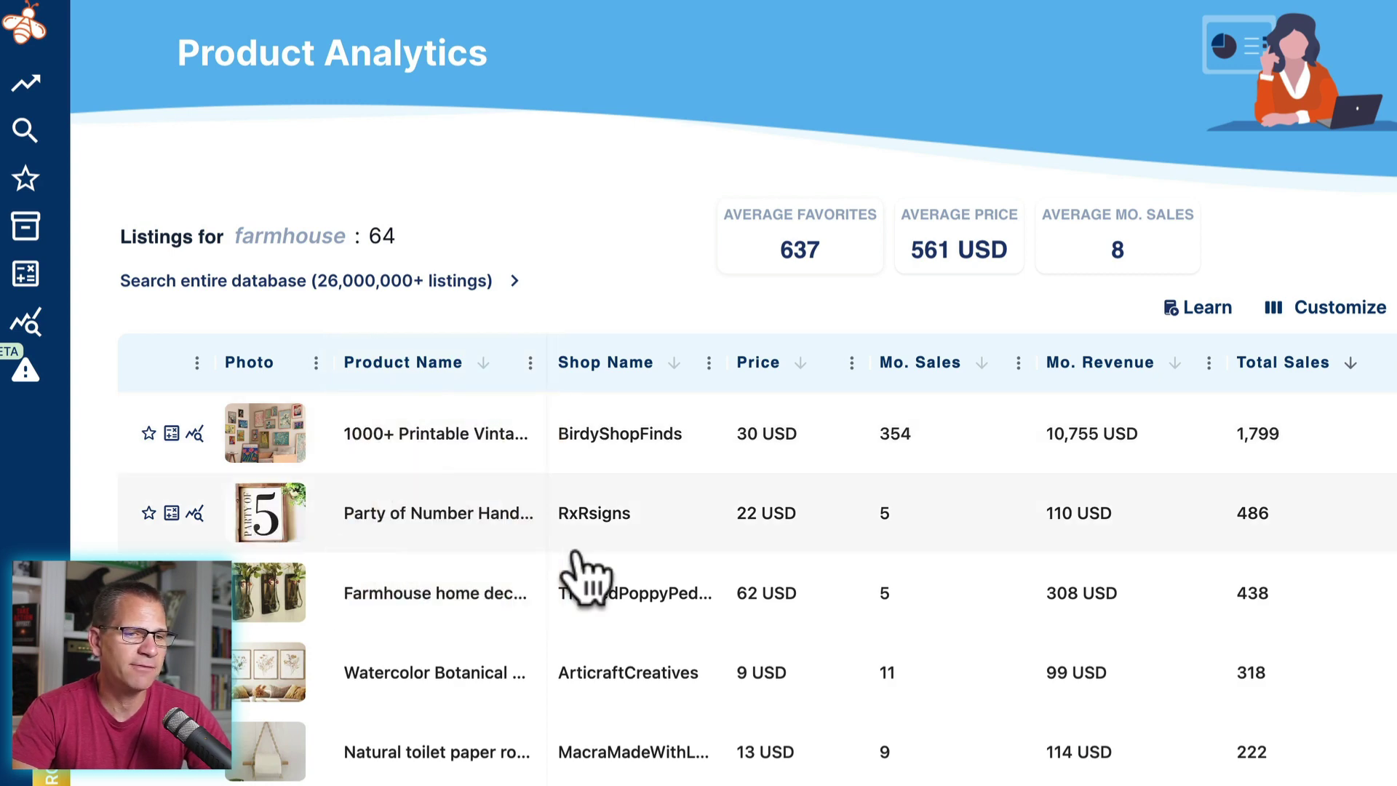
mouse_move(258, 607)
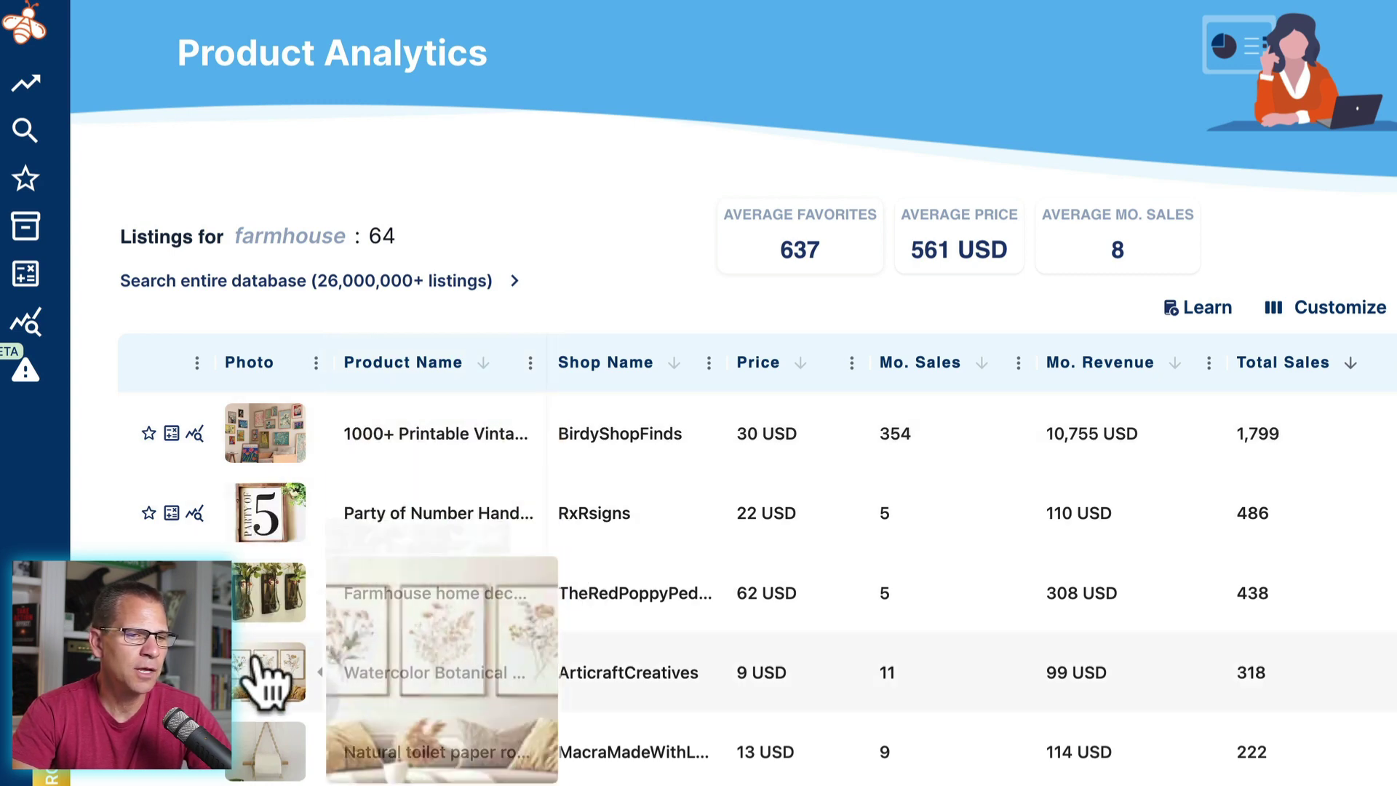
scroll(274, 742, down, 2)
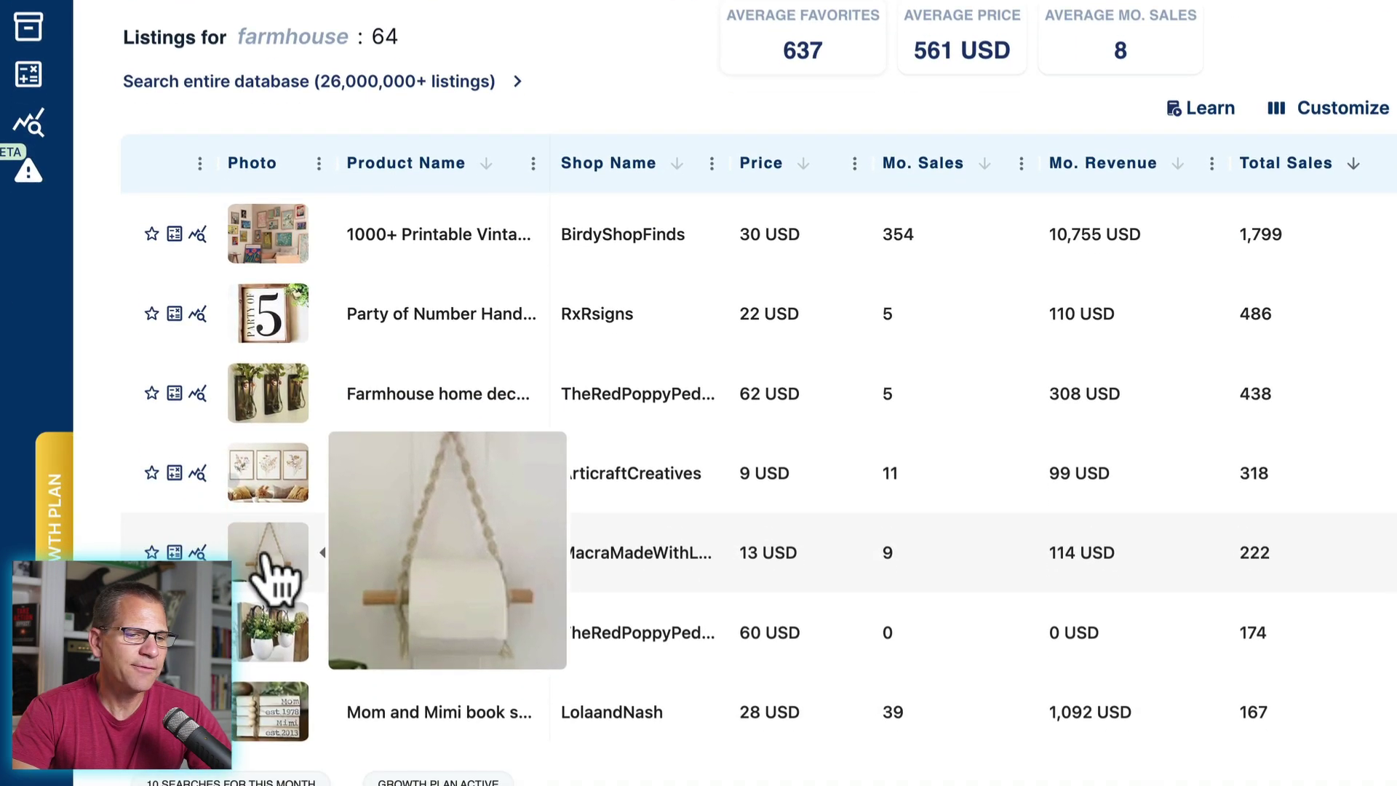